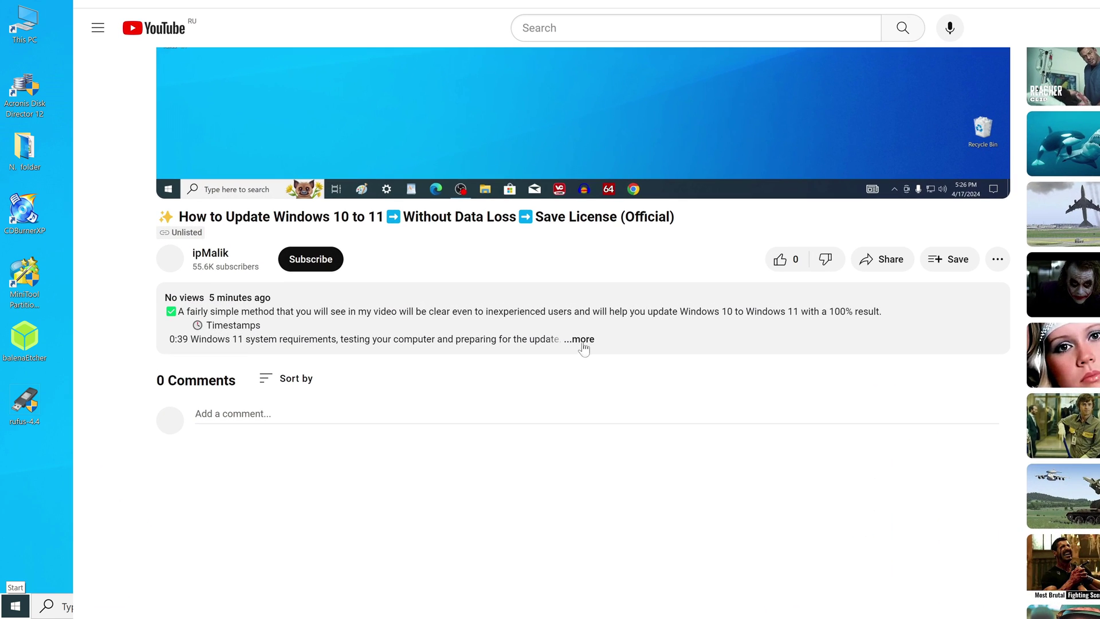
# Expand the YouTube video's description to reveal its timestamps and links.
pyautogui.click(582, 342)
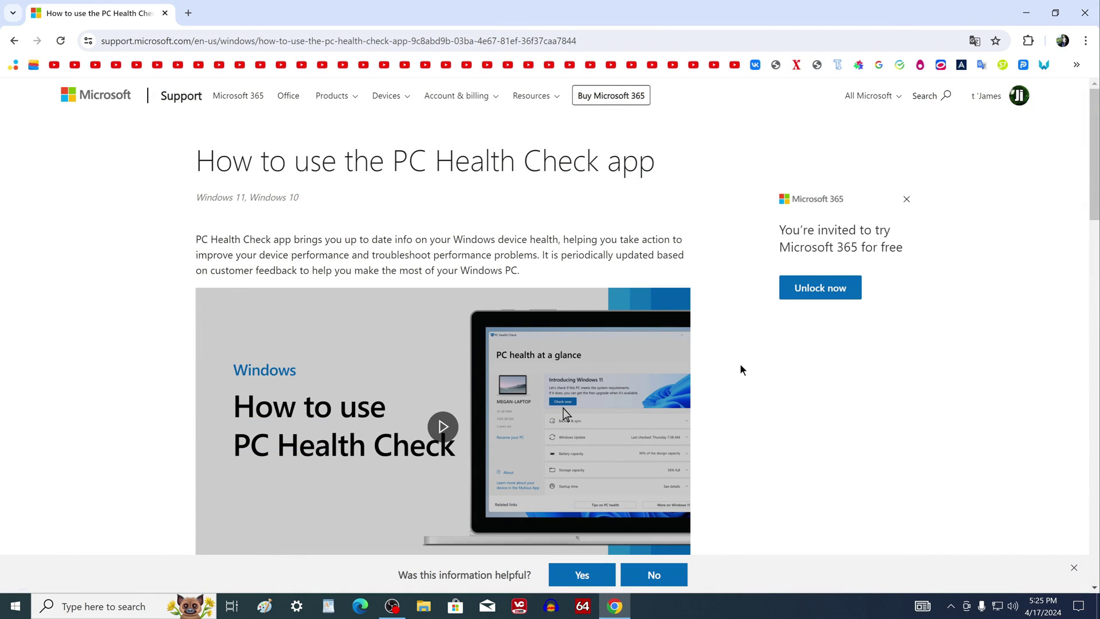
# Download WindowsPCHealthCheckSetup.msi from the aka.ms/GetPCHealthCheckApp link, then close Chrome.
pyautogui.scroll(-7, 740, 370)
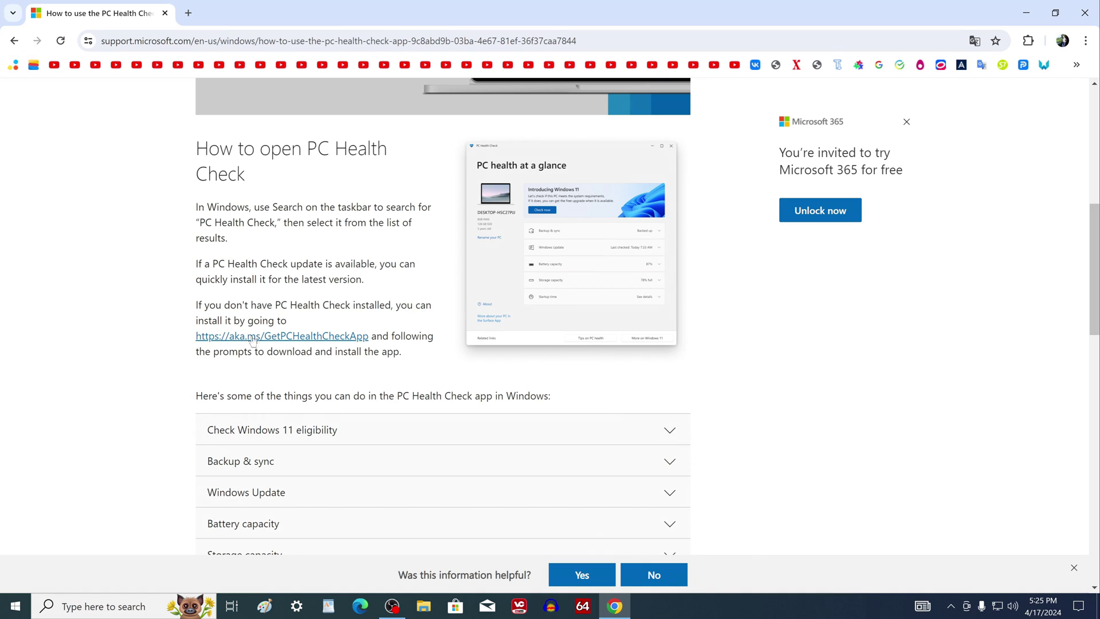
pyautogui.click(325, 340)
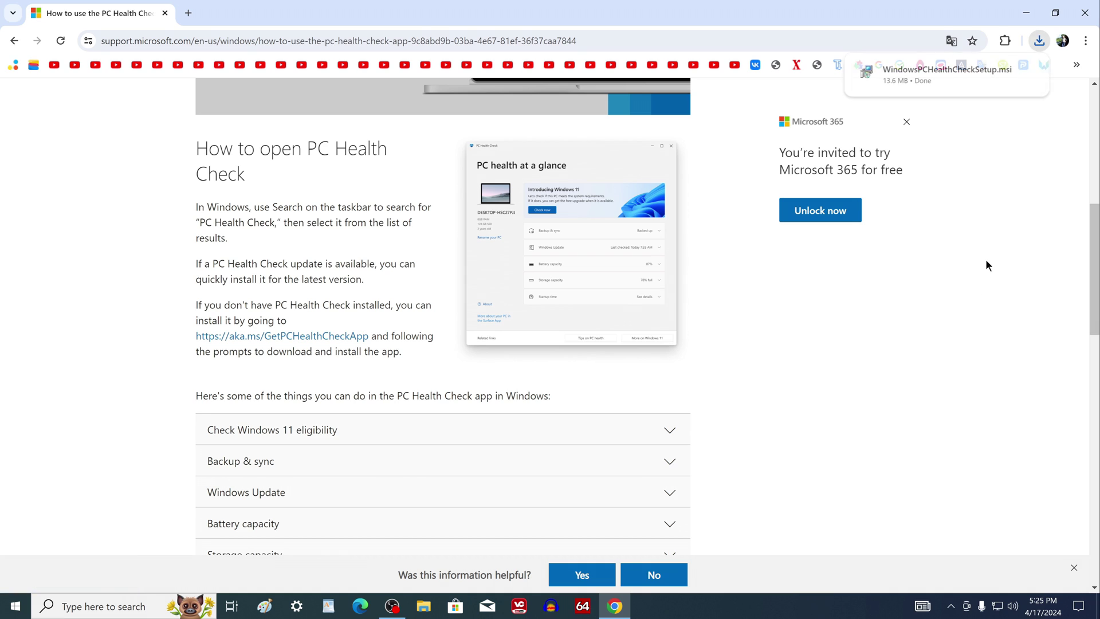
pyautogui.click(1086, 15)
# Install PC Health Check from WindowsPCHealthCheckSetup in Downloads, accepting the license, and launch it.
pyautogui.click(424, 606)
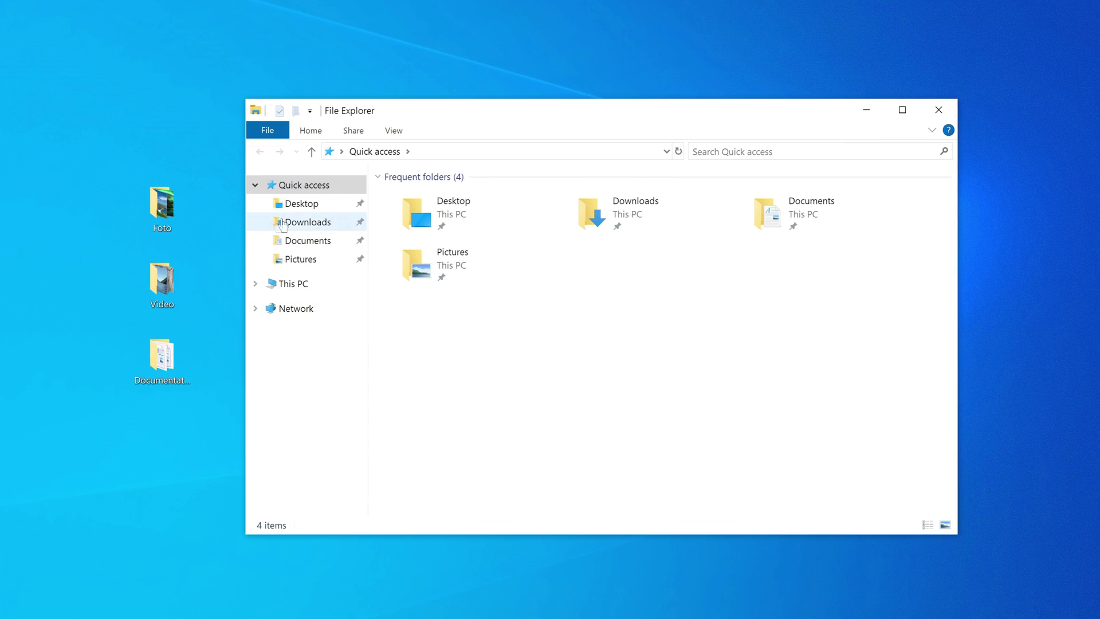
pyautogui.click(330, 224)
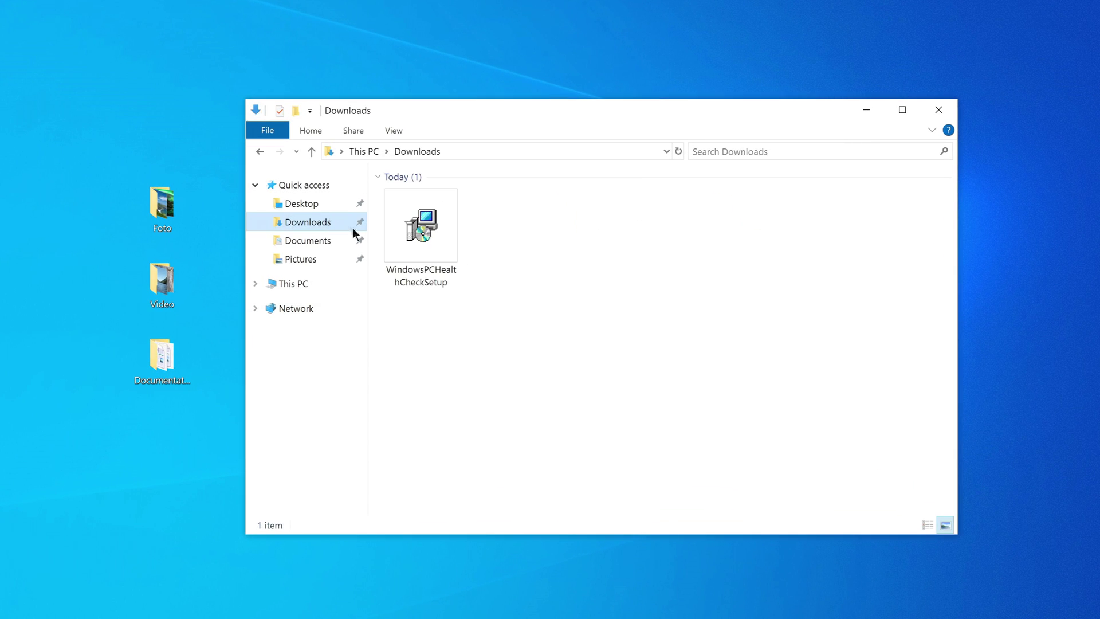
pyautogui.doubleClick(423, 234)
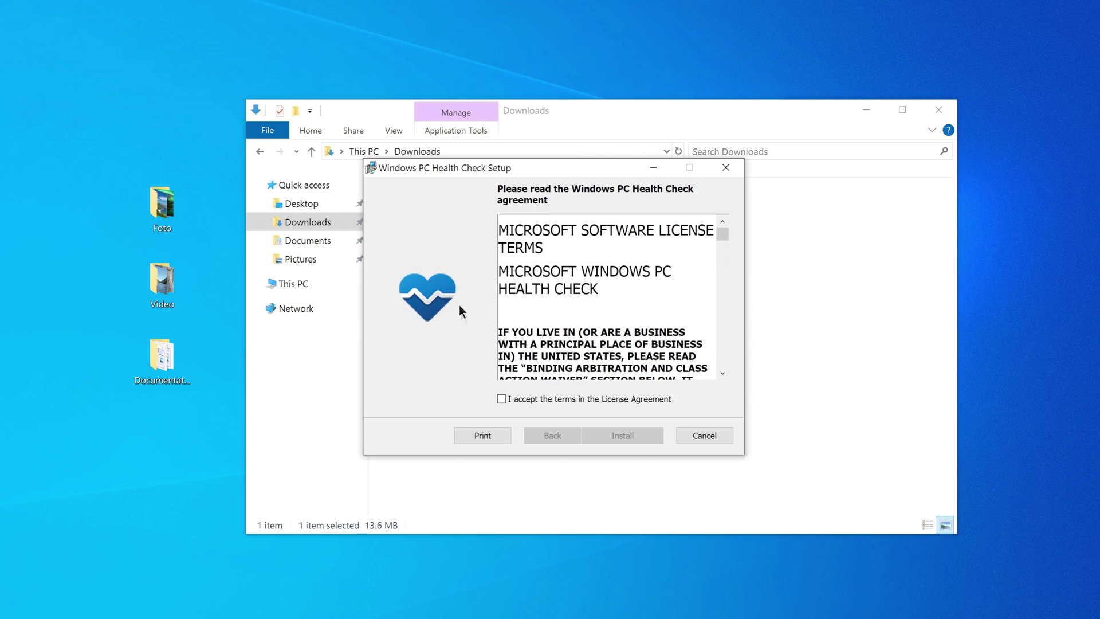
pyautogui.click(503, 401)
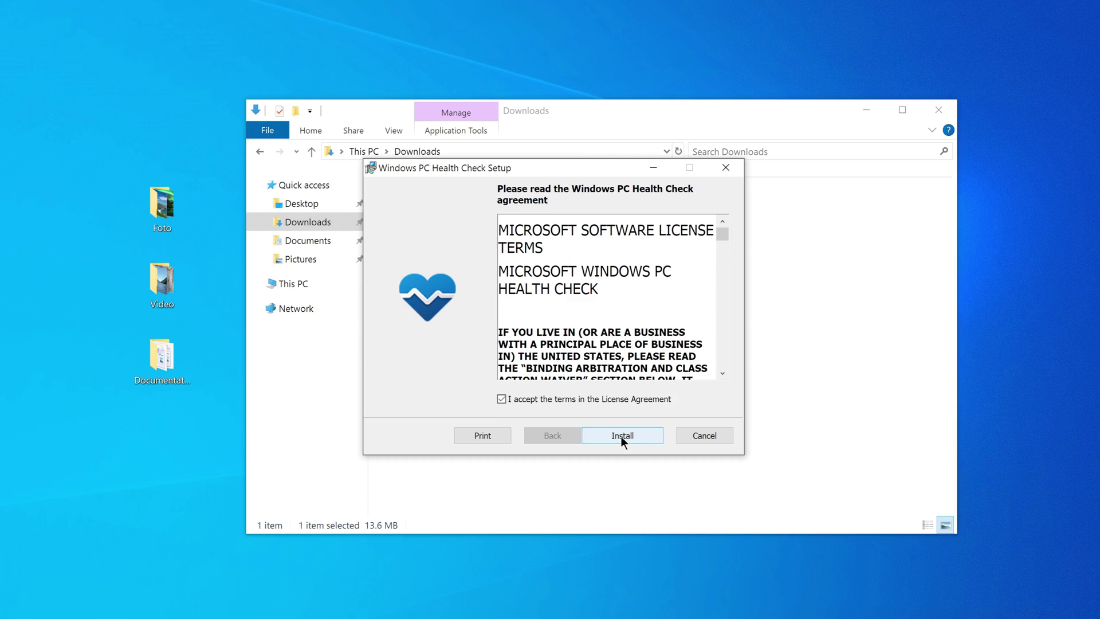
pyautogui.click(621, 435)
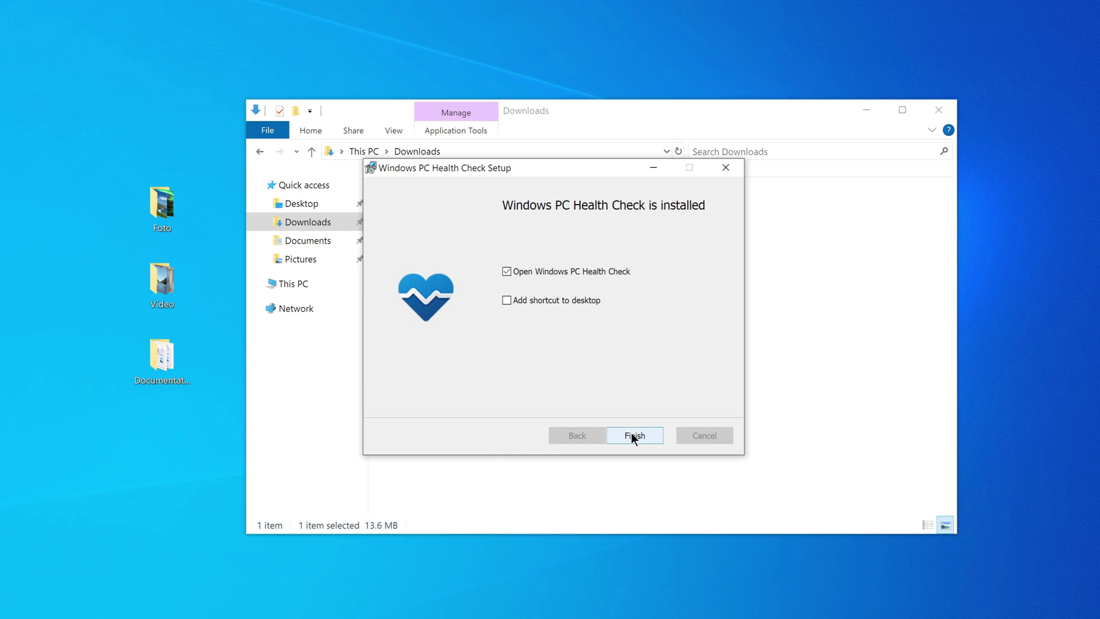
pyautogui.click(631, 432)
pyautogui.click(943, 109)
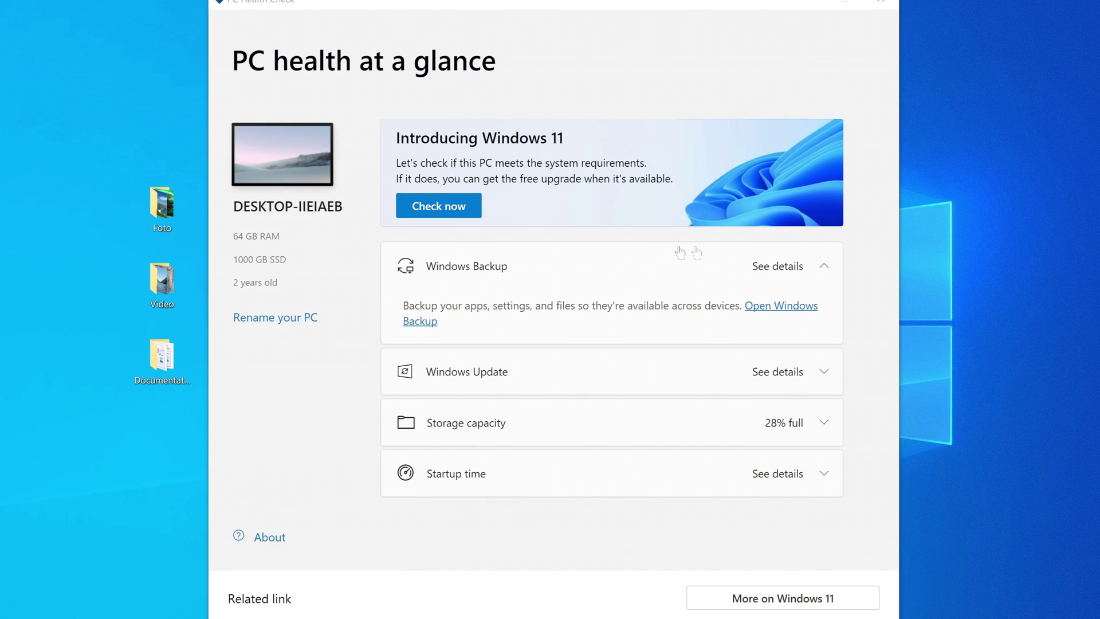
# Run the Windows 11 check and review all results, including Secure Boot, TPM 2.0 and CPU failures.
pyautogui.click(463, 218)
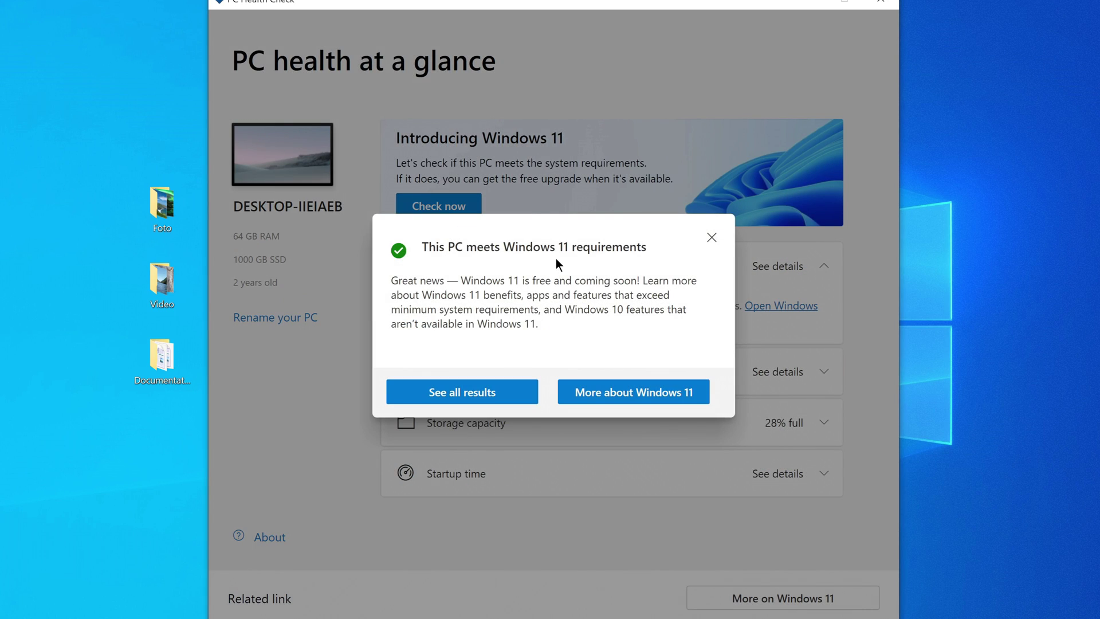
pyautogui.click(520, 392)
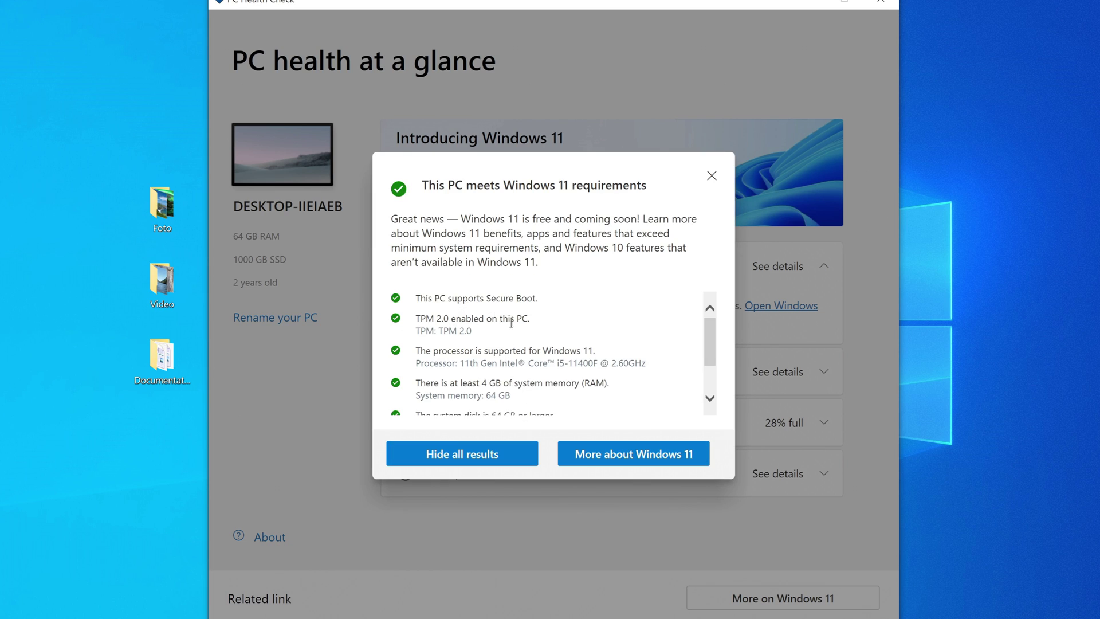
pyautogui.moveTo(705, 327)
pyautogui.mouseDown()
pyautogui.moveTo(706, 370)
pyautogui.moveTo(697, 311)
pyautogui.mouseUp()
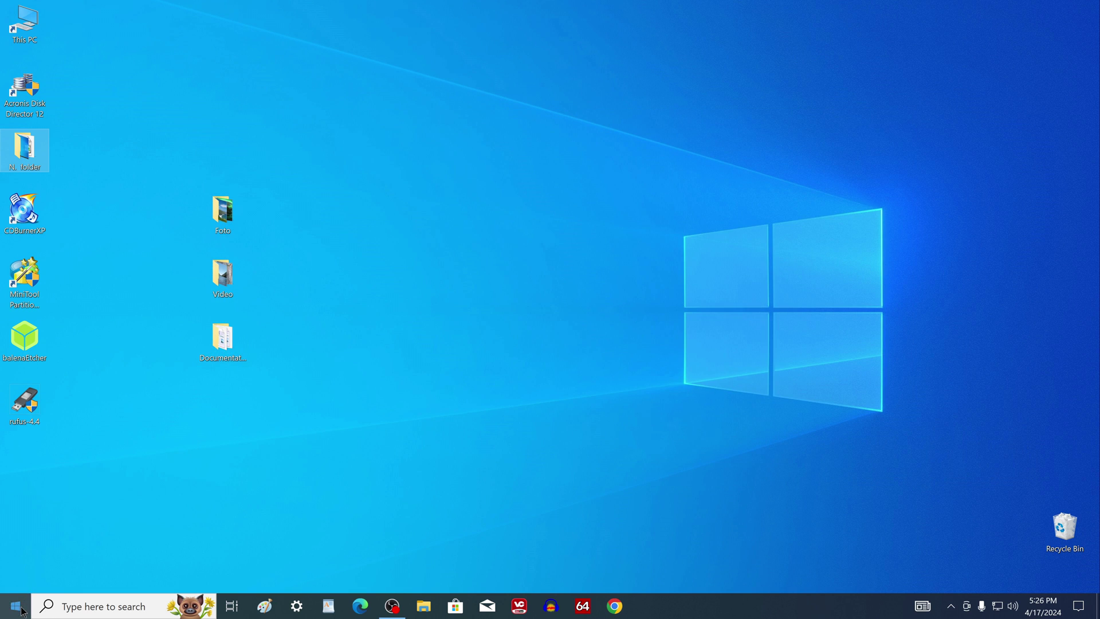
# Open Settings from the Start menu and go to Update & Security's Windows Update page.
pyautogui.click(15, 605)
pyautogui.moveTo(18, 548)
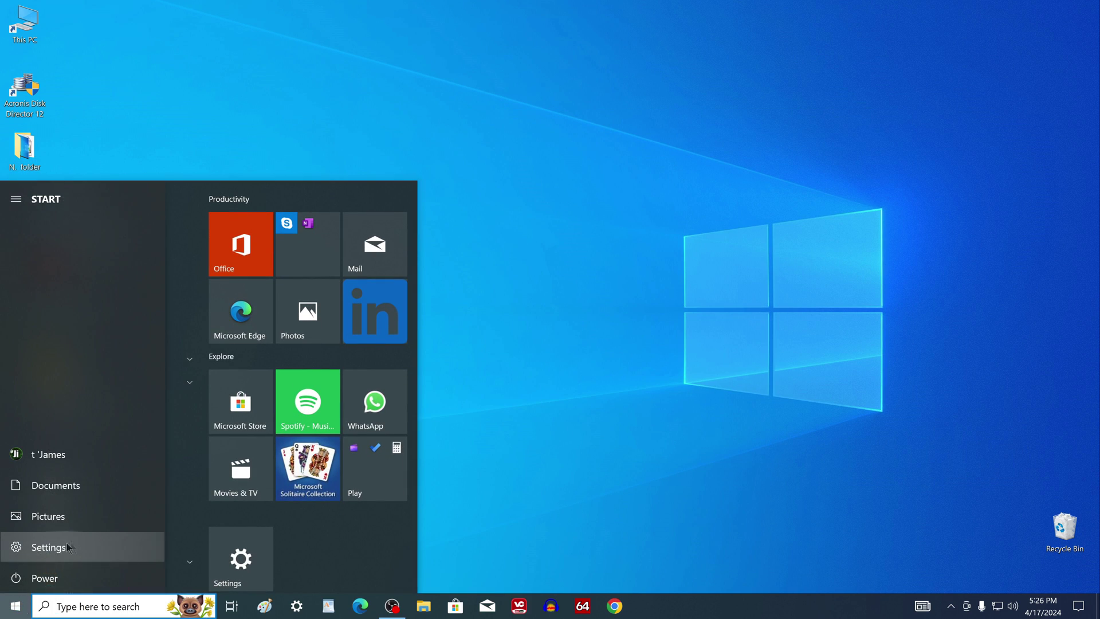
pyautogui.click(132, 546)
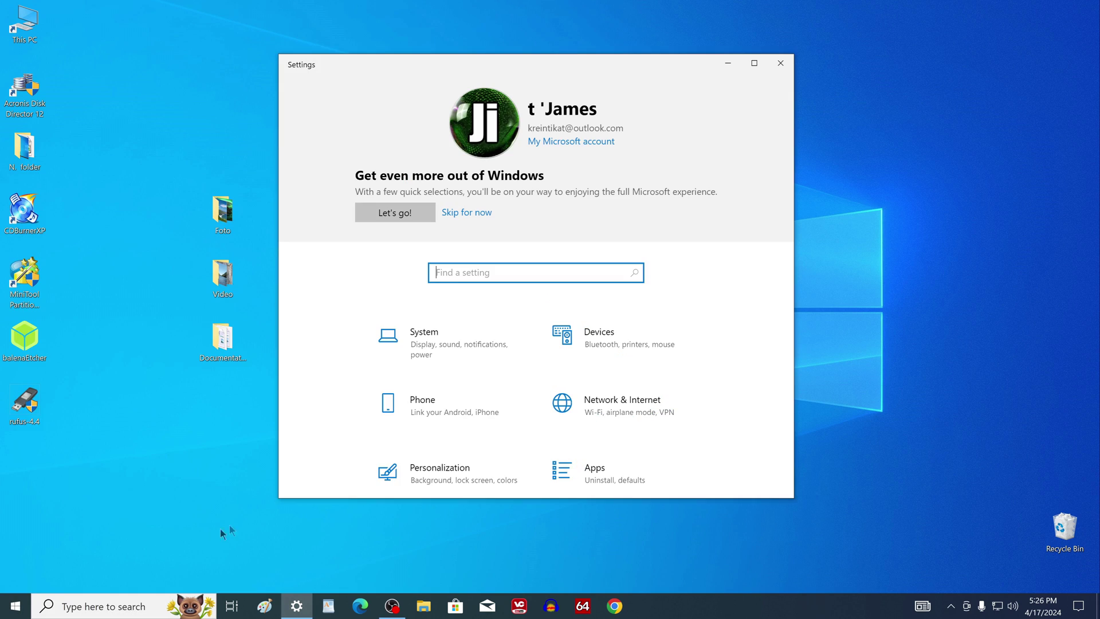
pyautogui.scroll(-5, 250, 450)
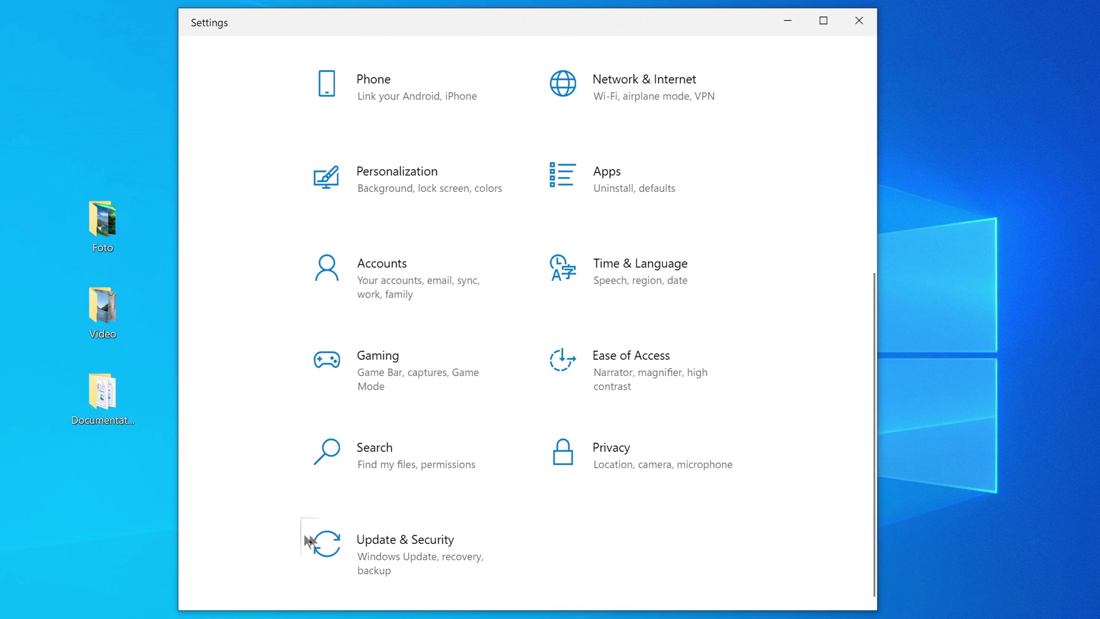
pyautogui.click(383, 545)
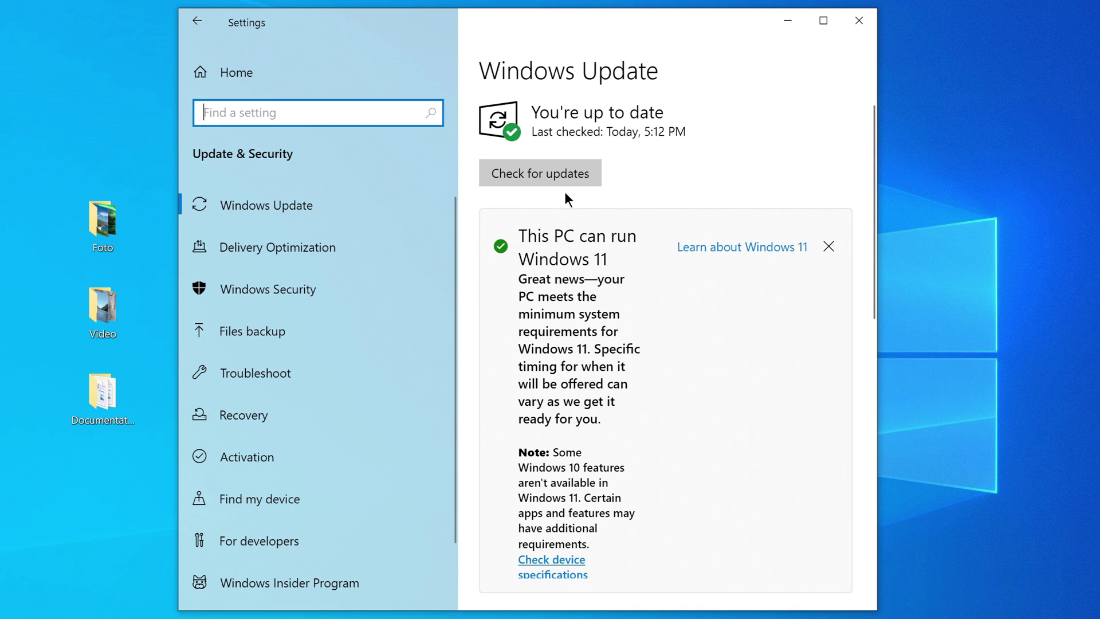
# Confirm on the Activation page that Windows 10 Pro has a digital license, then close Settings.
pyautogui.click(388, 459)
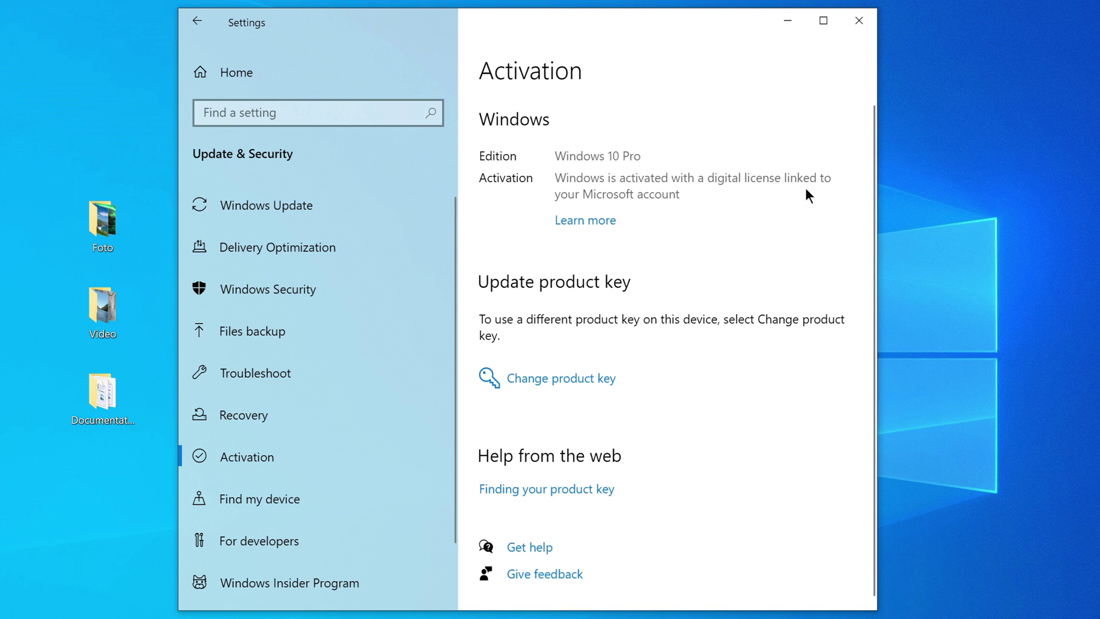
pyautogui.click(858, 26)
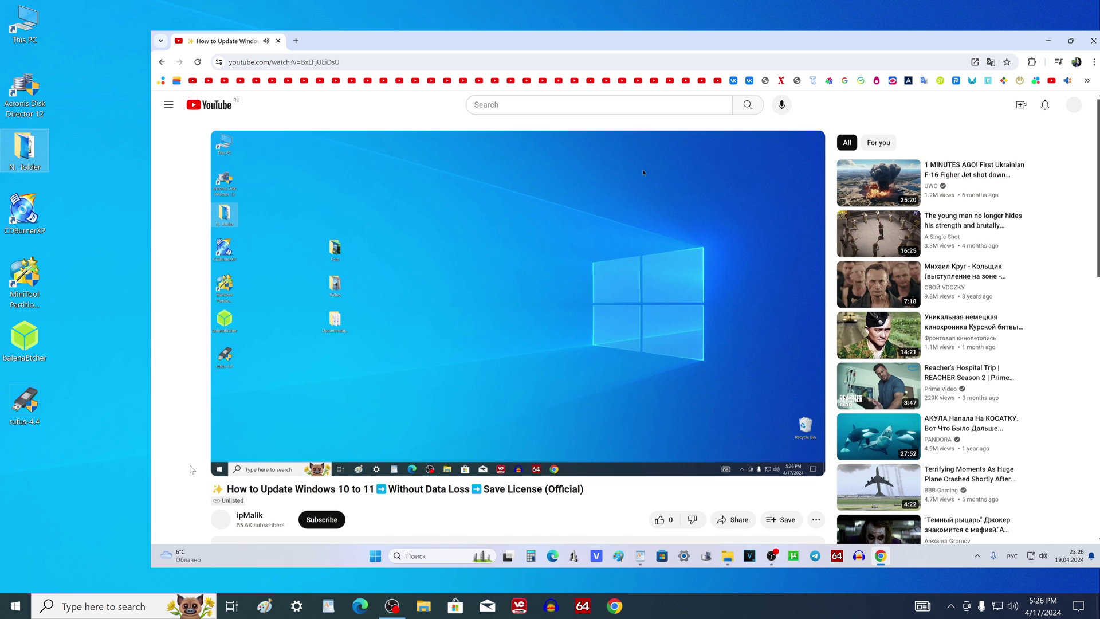
# Expand the video description and follow the microsoft.com/en-us/software-download link to the Windows 11 page.
pyautogui.scroll(-4, 192, 469)
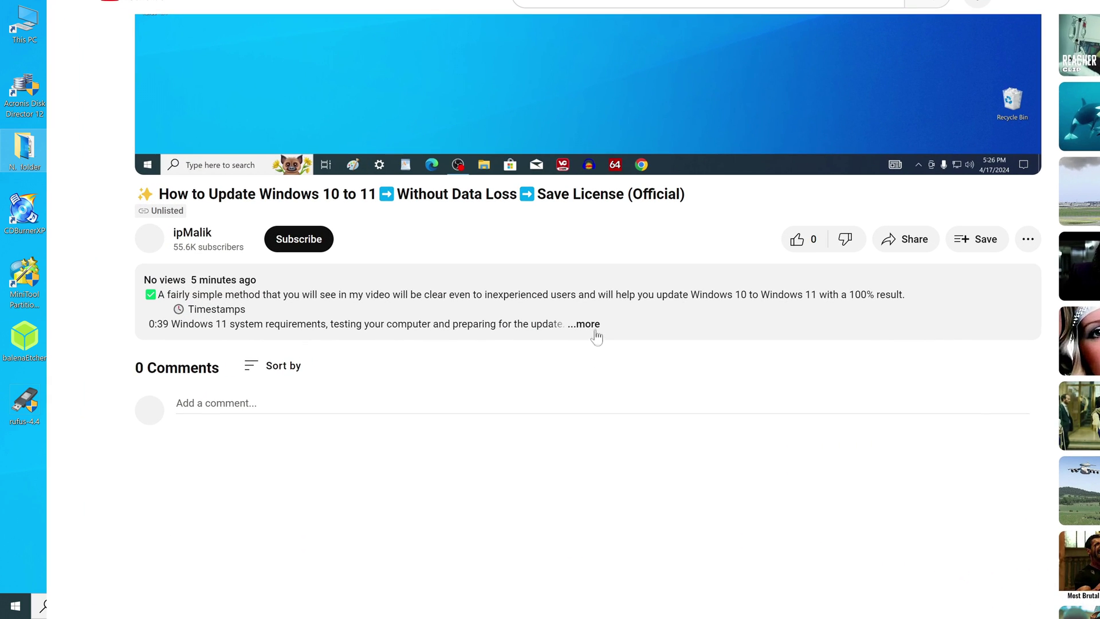
pyautogui.click(567, 325)
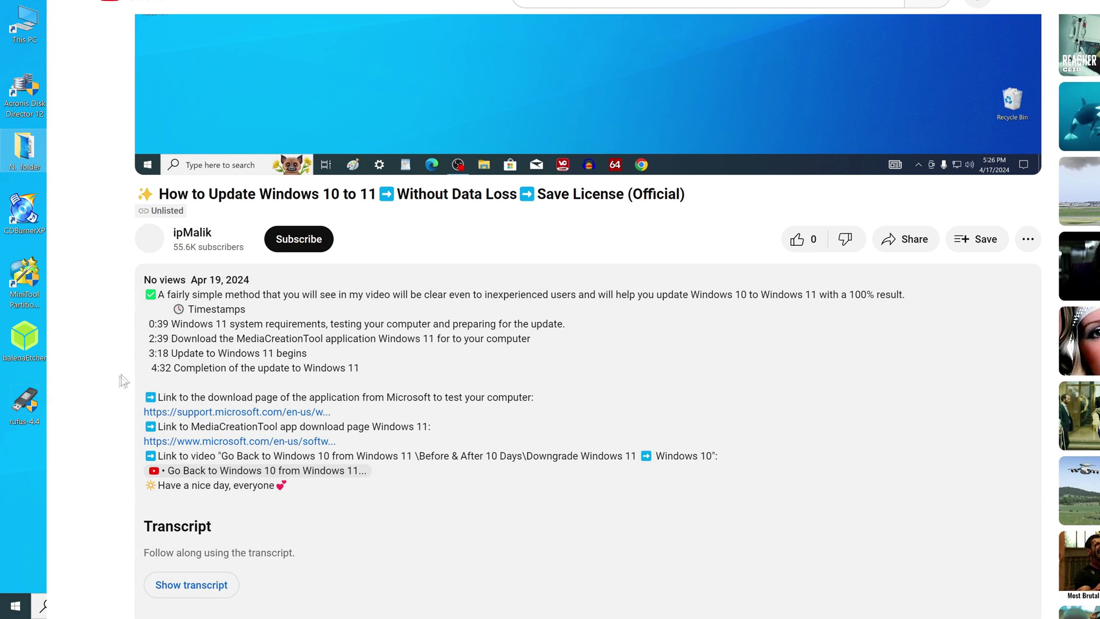
pyautogui.click(243, 441)
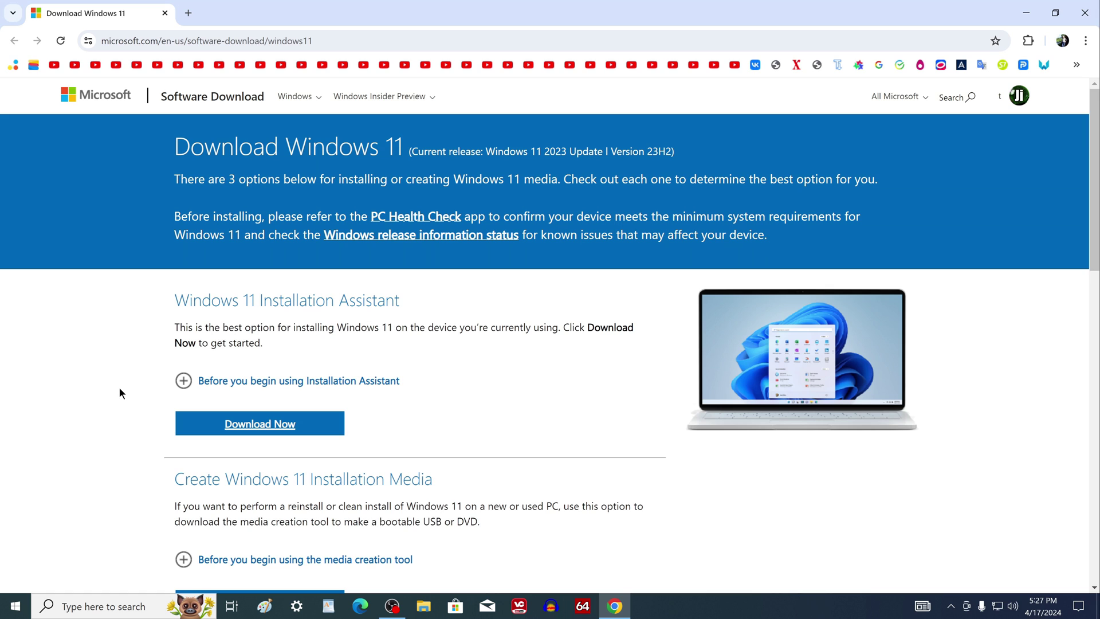
# Download Windows11InstallationAssistant.exe from the Windows 11 Installation Assistant section, then close Chrome.
pyautogui.scroll(-3, 120, 393)
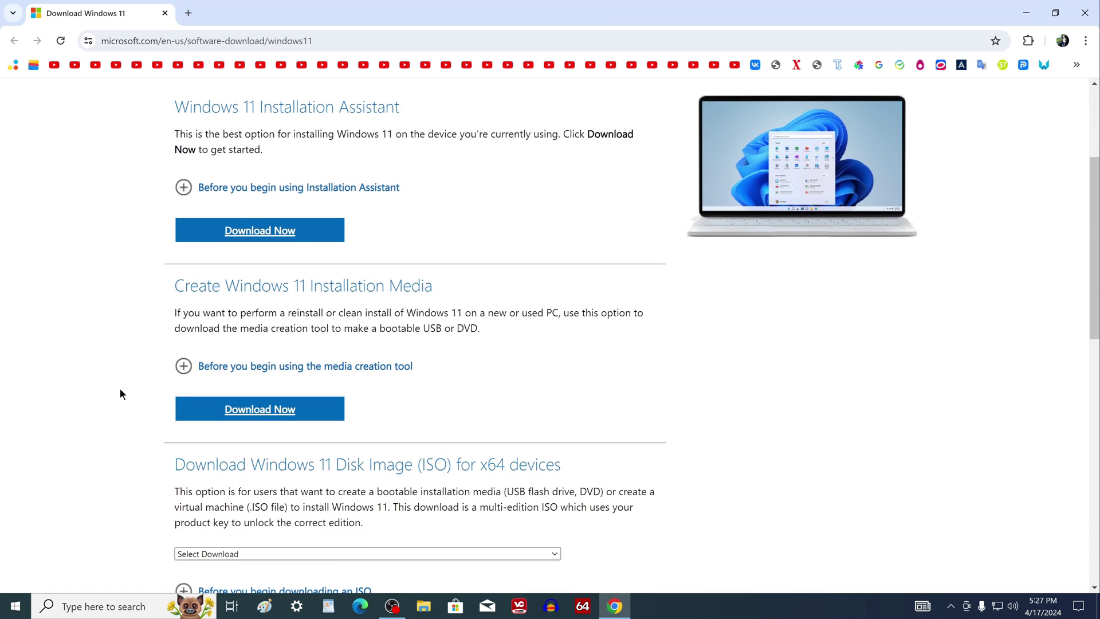
pyautogui.click(184, 189)
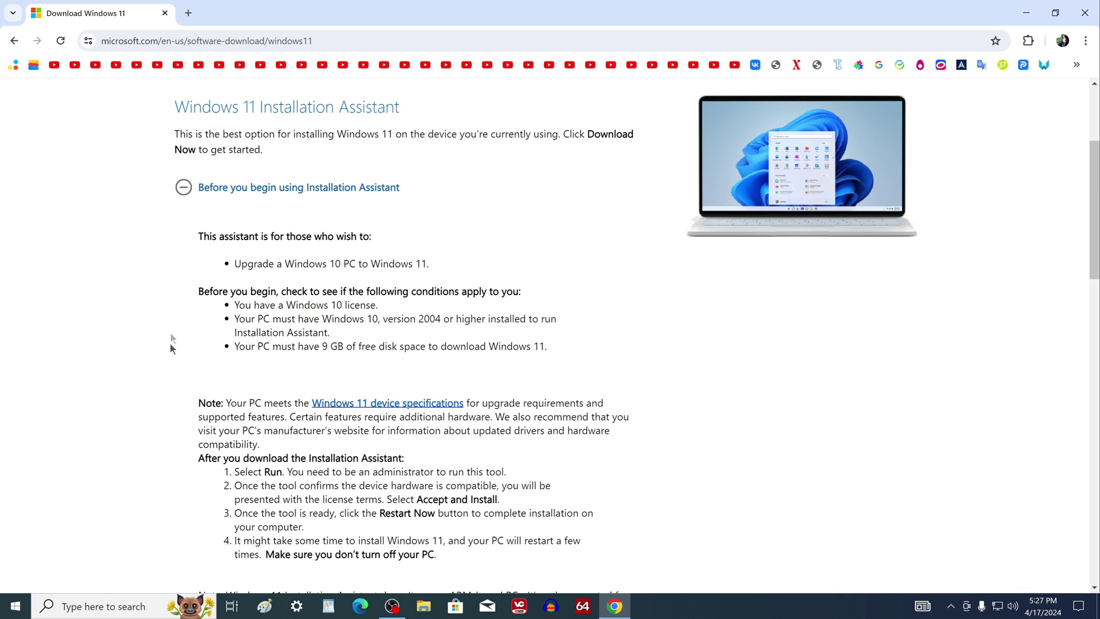
pyautogui.click(182, 188)
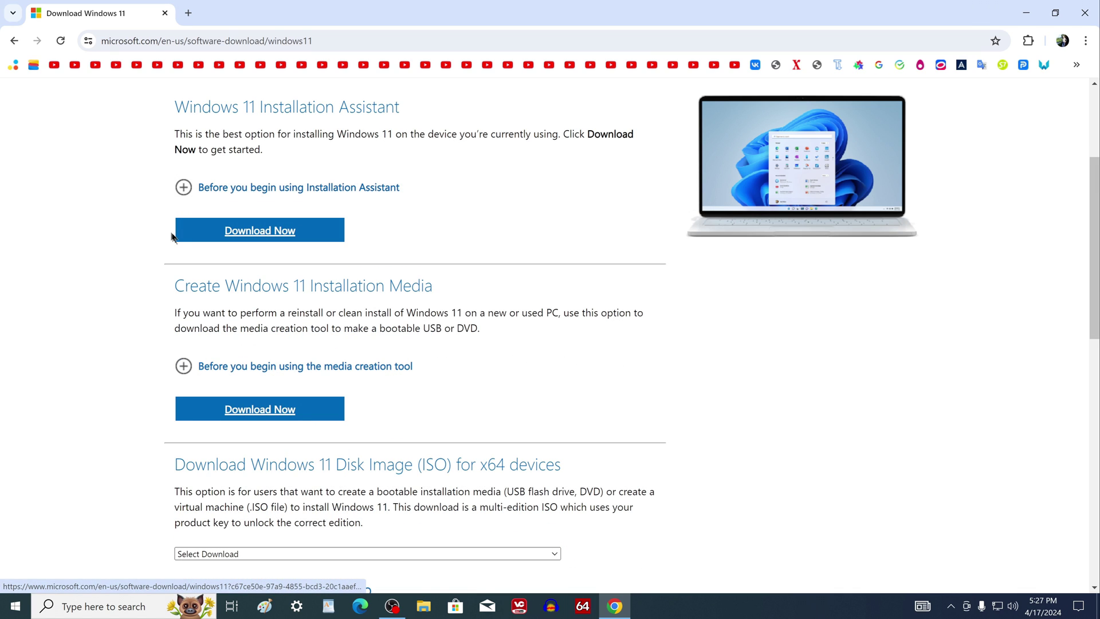
pyautogui.click(325, 241)
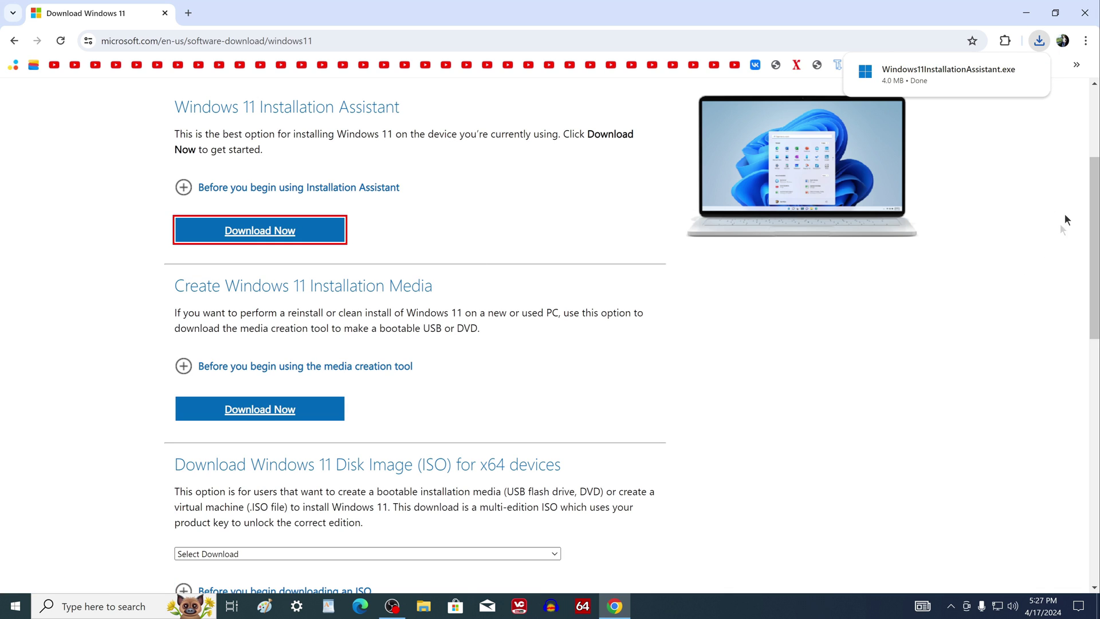
pyautogui.click(1084, 12)
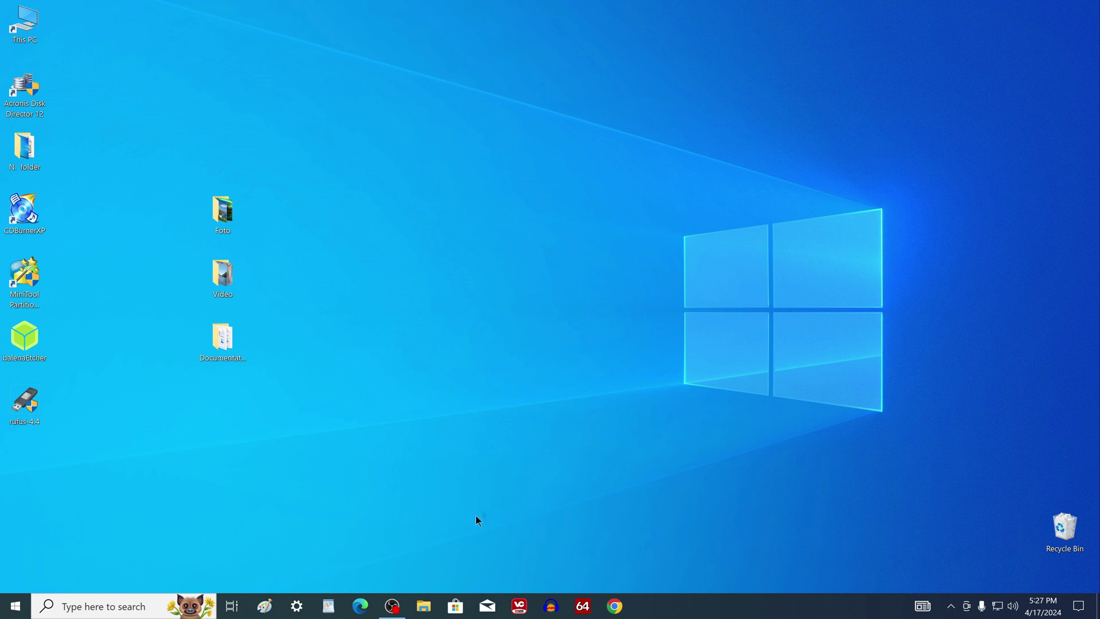
# Run Windows11InstallationAssistant from the Downloads folder in File Explorer.
pyautogui.press('super+e')
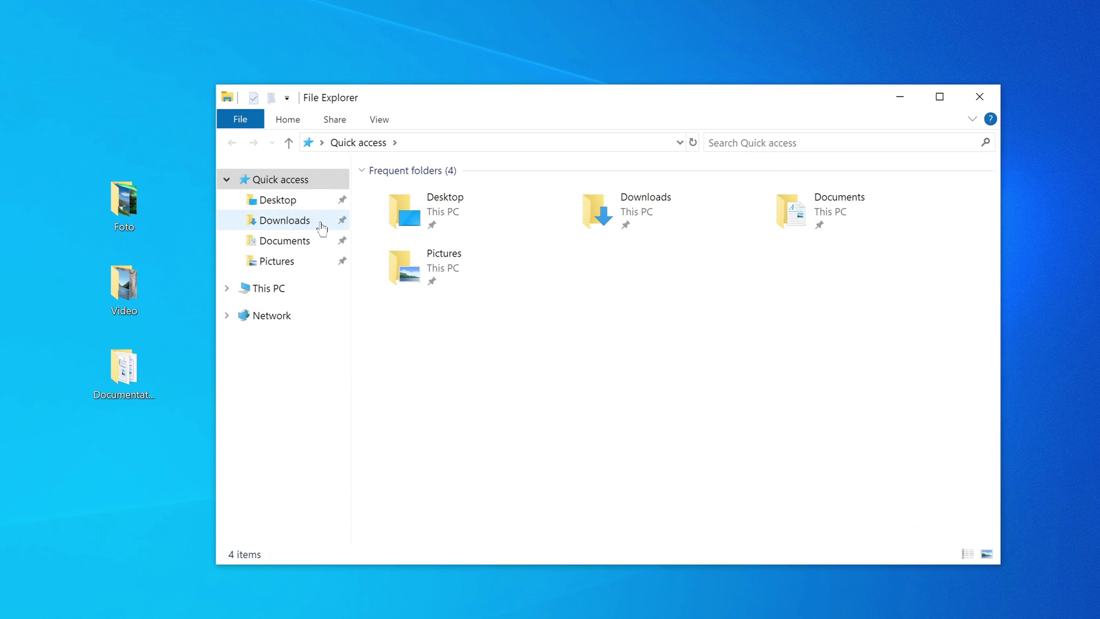
pyautogui.click(320, 227)
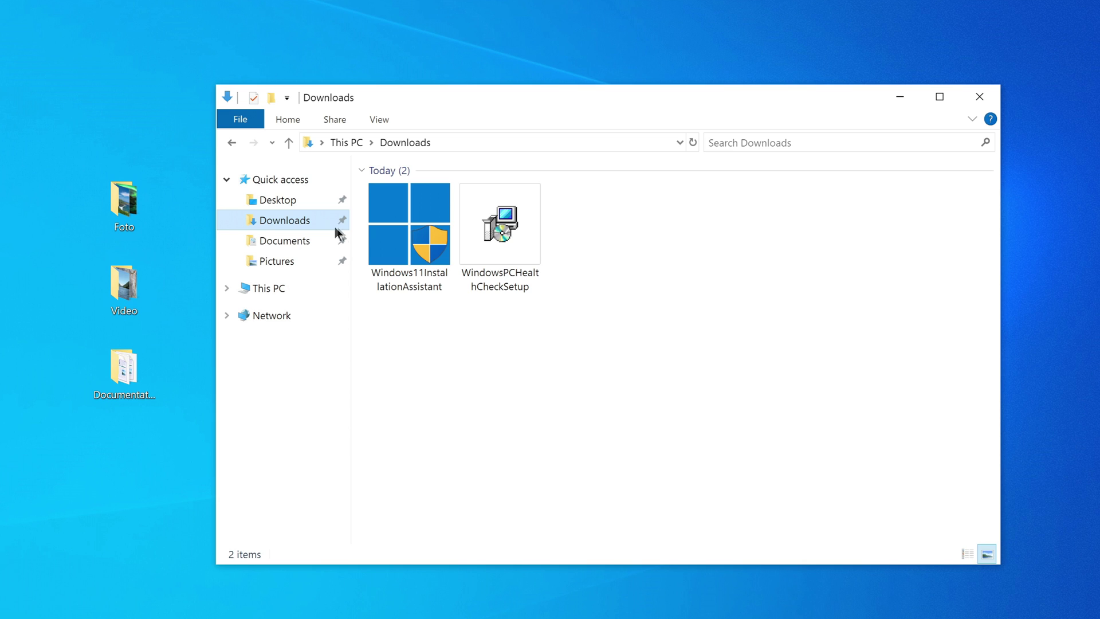
pyautogui.doubleClick(404, 228)
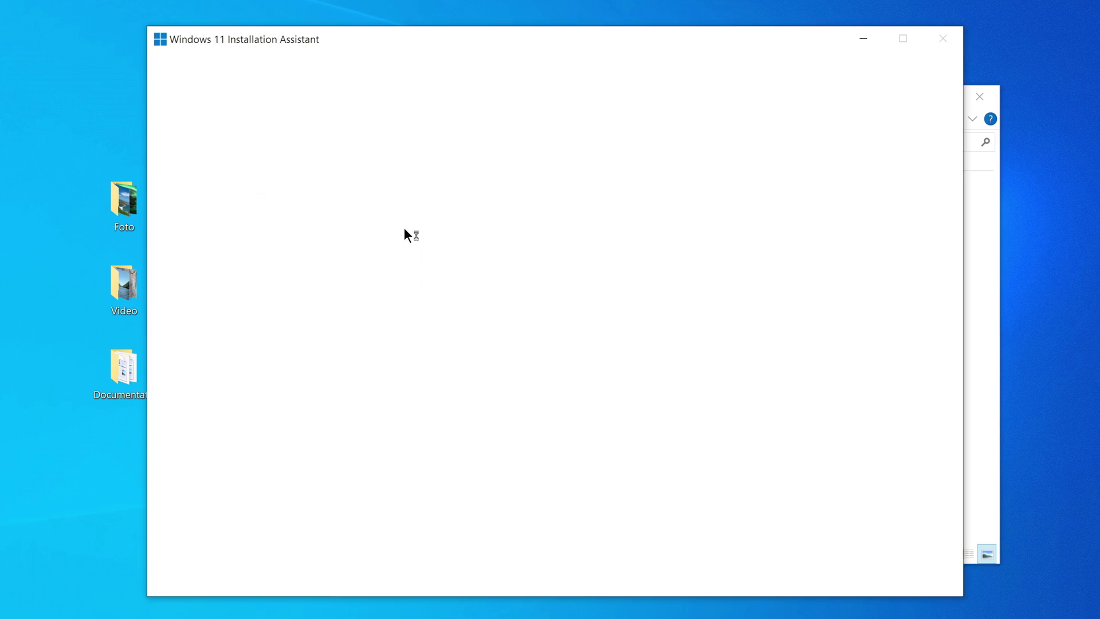
# Accept the license and install Windows 11, then restart now and dismiss the sign-out notice.
pyautogui.click(985, 101)
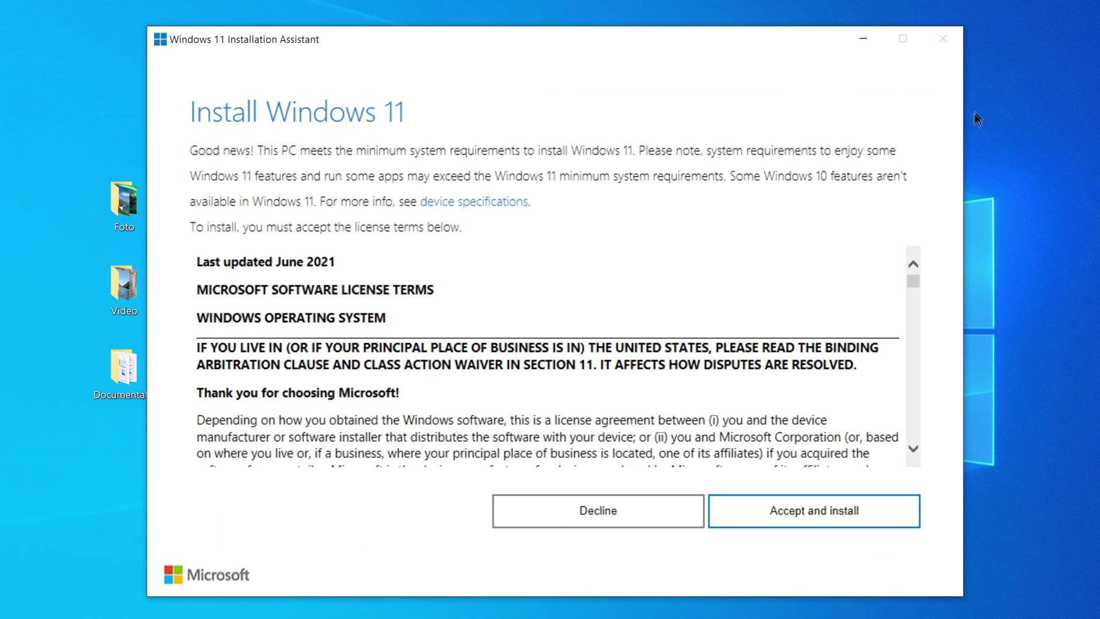
pyautogui.click(754, 521)
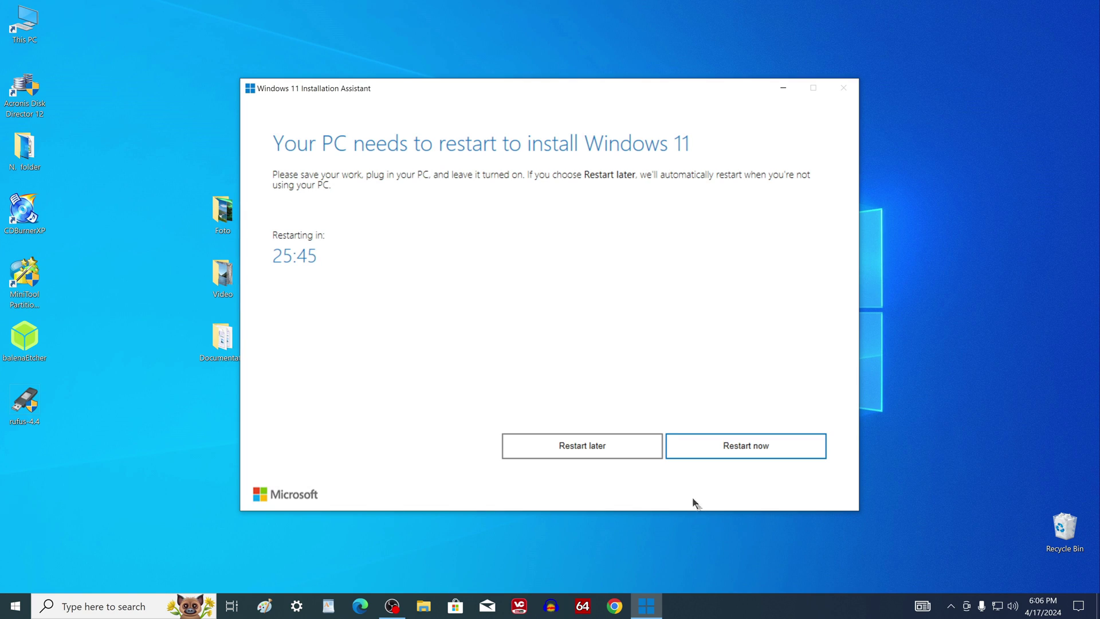
pyautogui.click(721, 458)
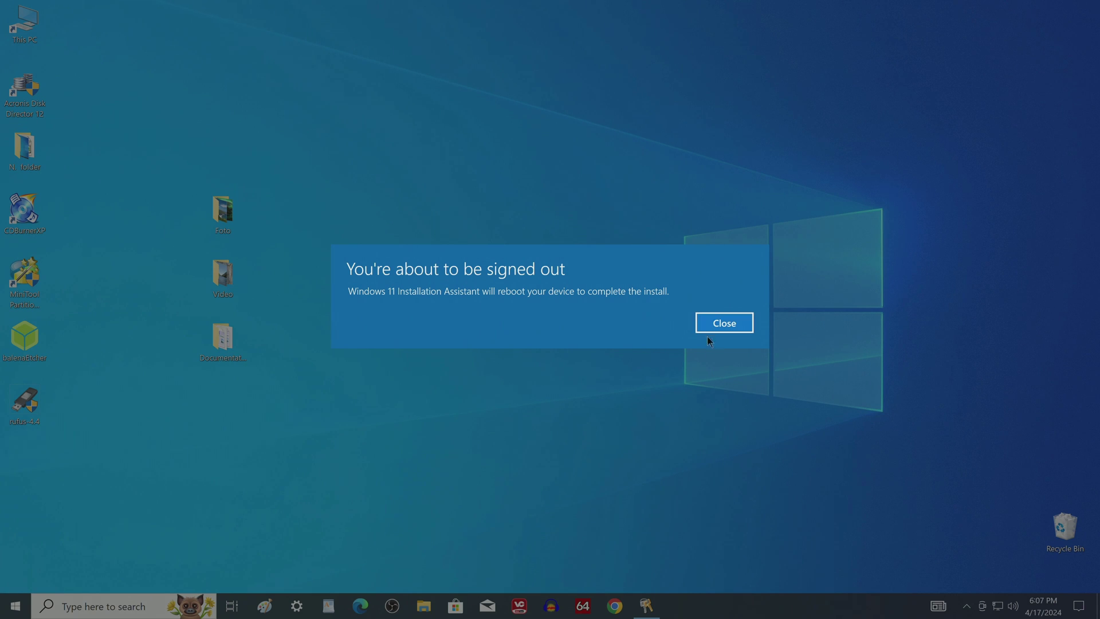
pyautogui.click(709, 324)
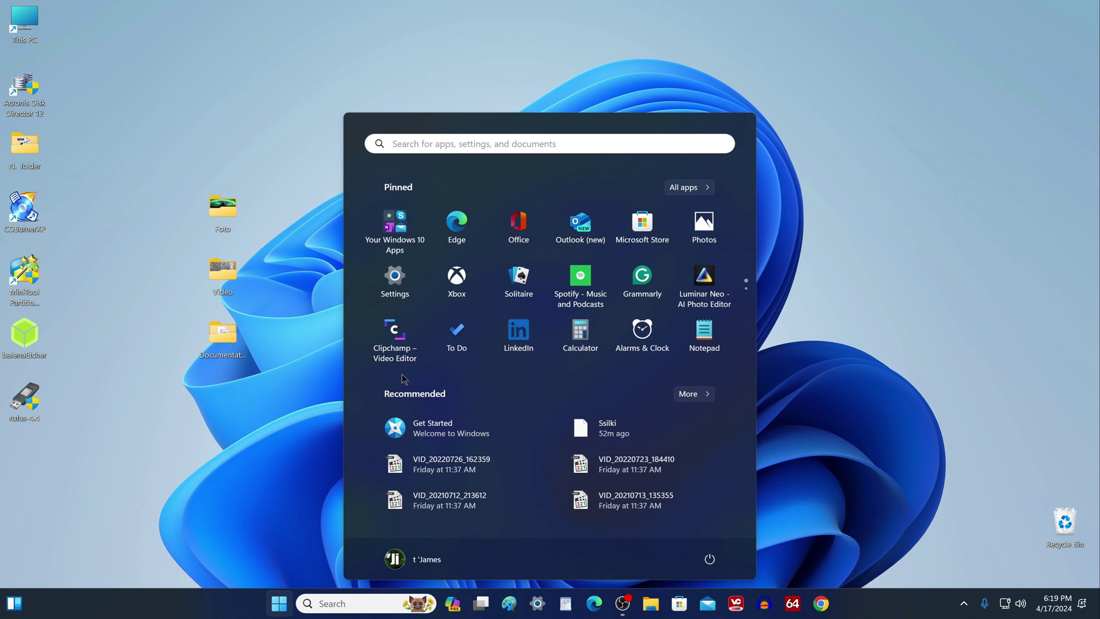
# Open Settings > System > About and show Windows 11 Pro, version 23H2, OS build 22631.3447.
pyautogui.click(395, 278)
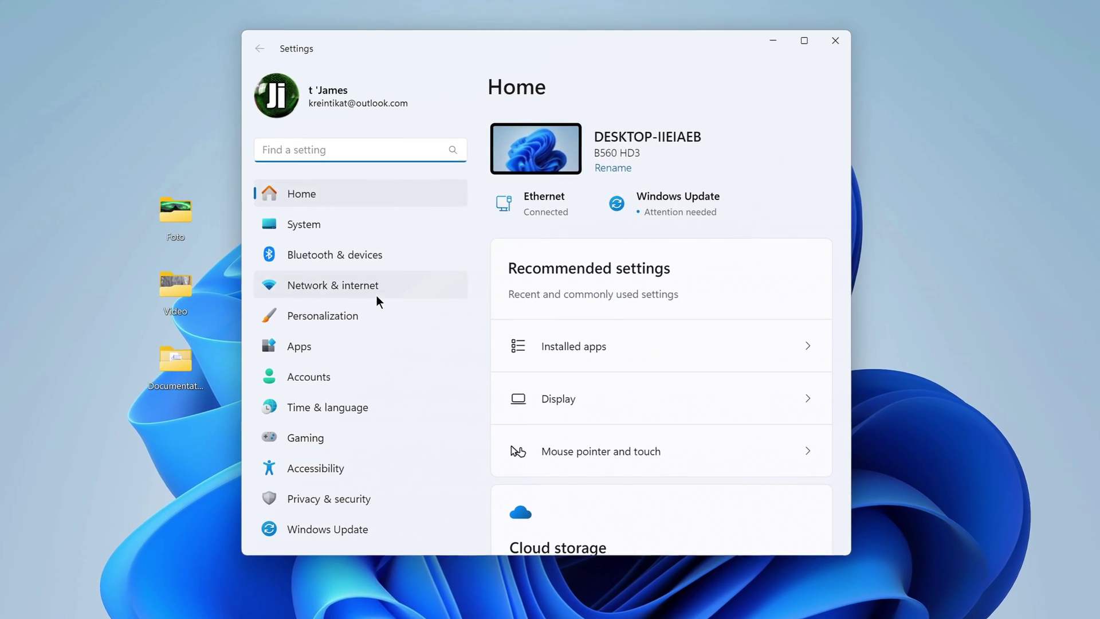
pyautogui.click(413, 227)
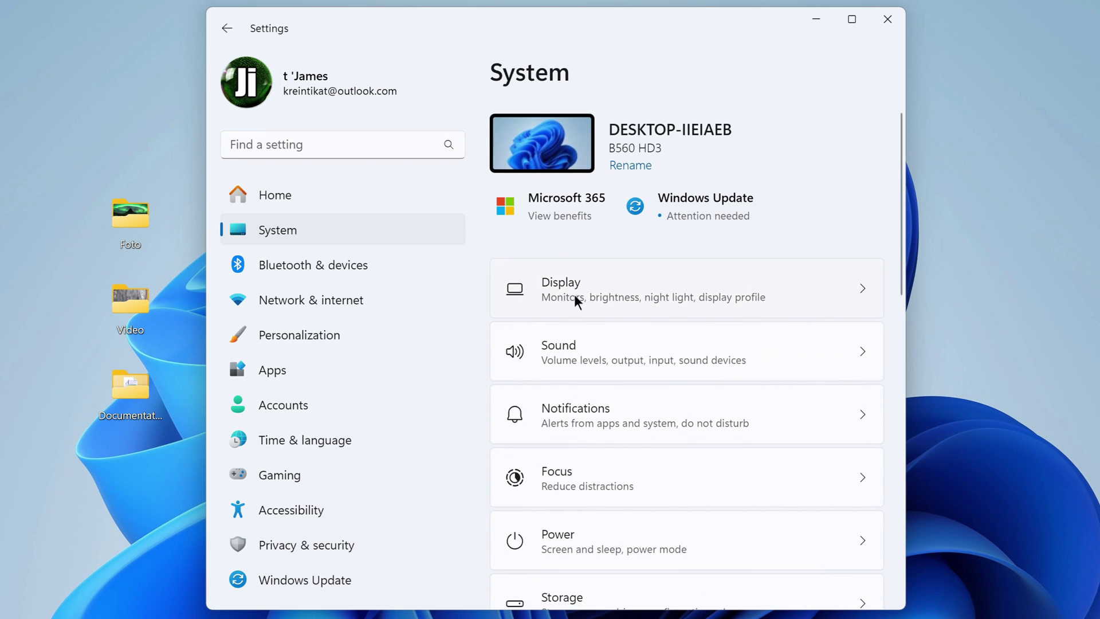
pyautogui.scroll(-10, 576, 300)
pyautogui.scroll(-3, 576, 301)
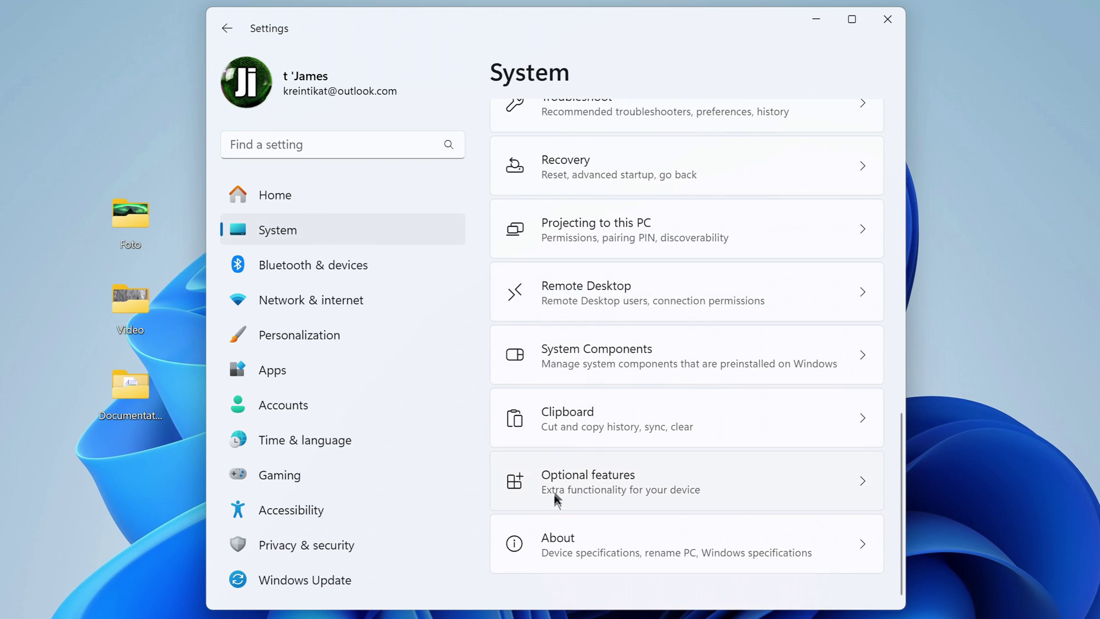
pyautogui.click(652, 527)
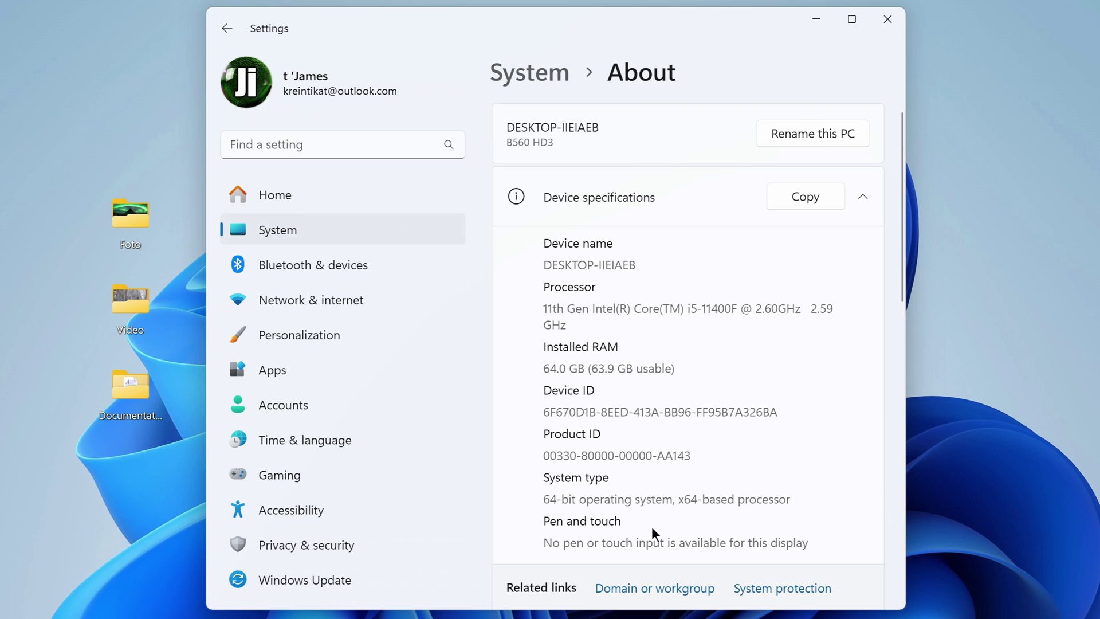
pyautogui.scroll(-3, 518, 450)
pyautogui.scroll(-5, 519, 448)
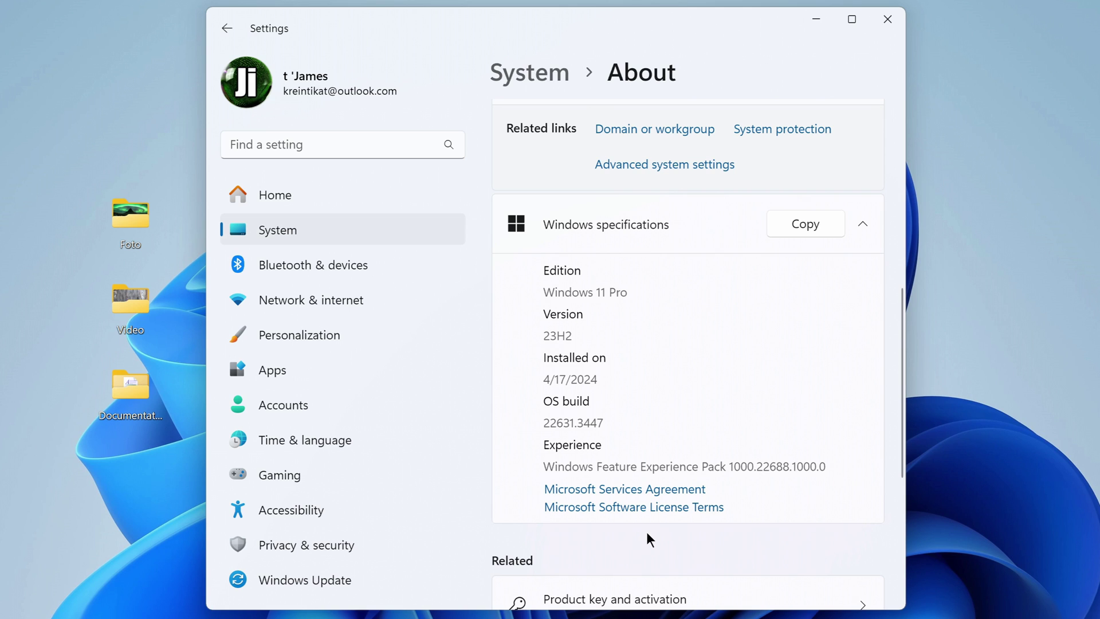
# Open System > Activation and expand the activation state showing a digital license linked to the Microsoft account.
pyautogui.click(393, 231)
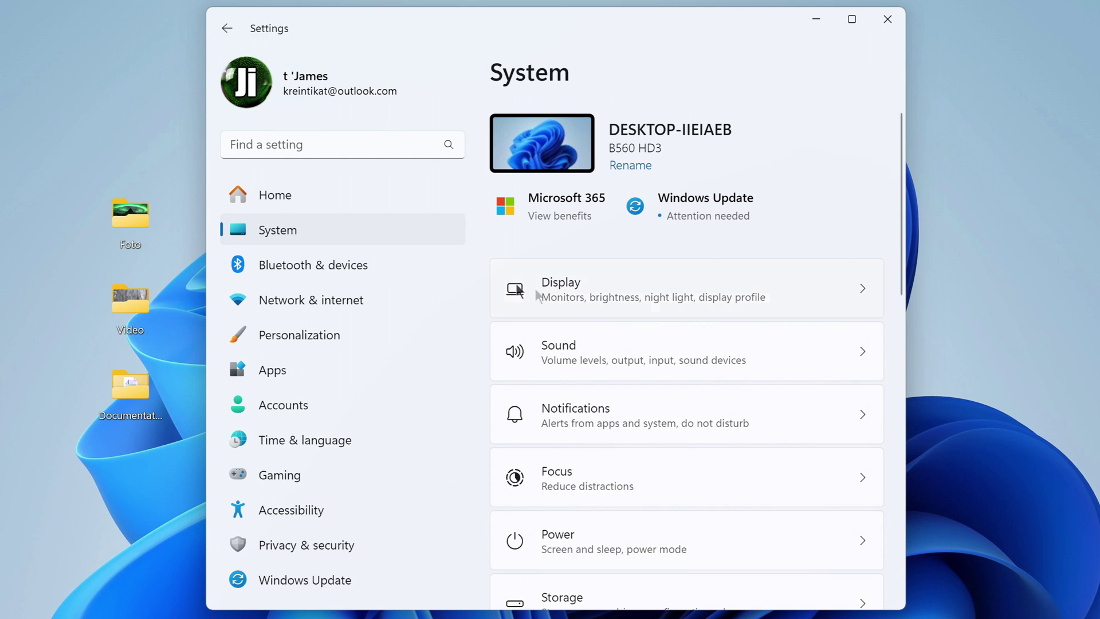
pyautogui.scroll(-5, 757, 370)
pyautogui.scroll(-2, 757, 371)
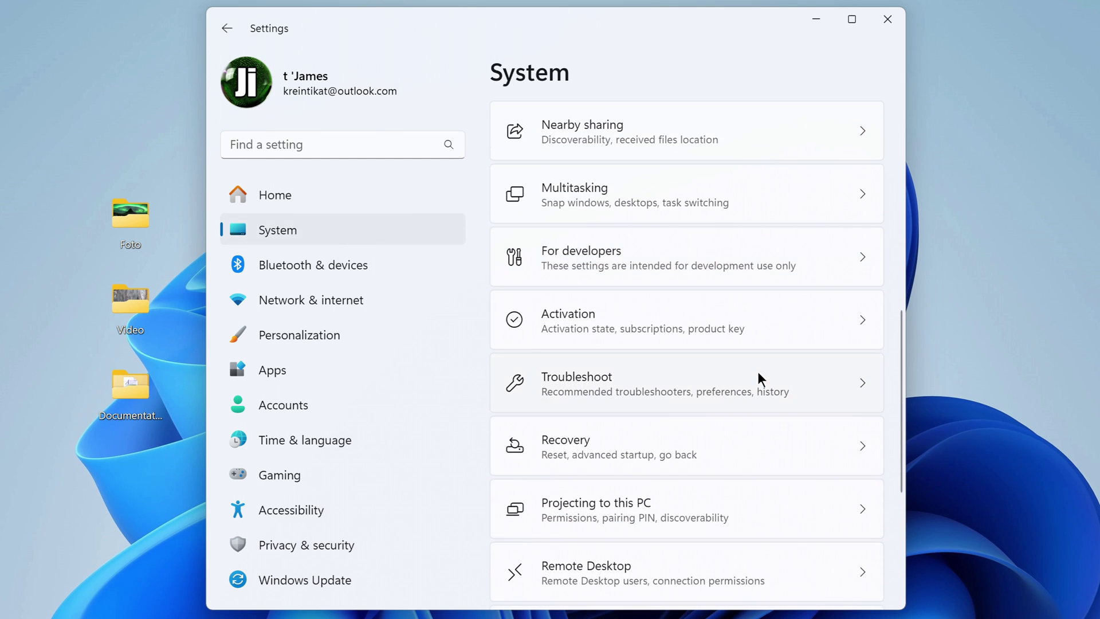
pyautogui.click(658, 319)
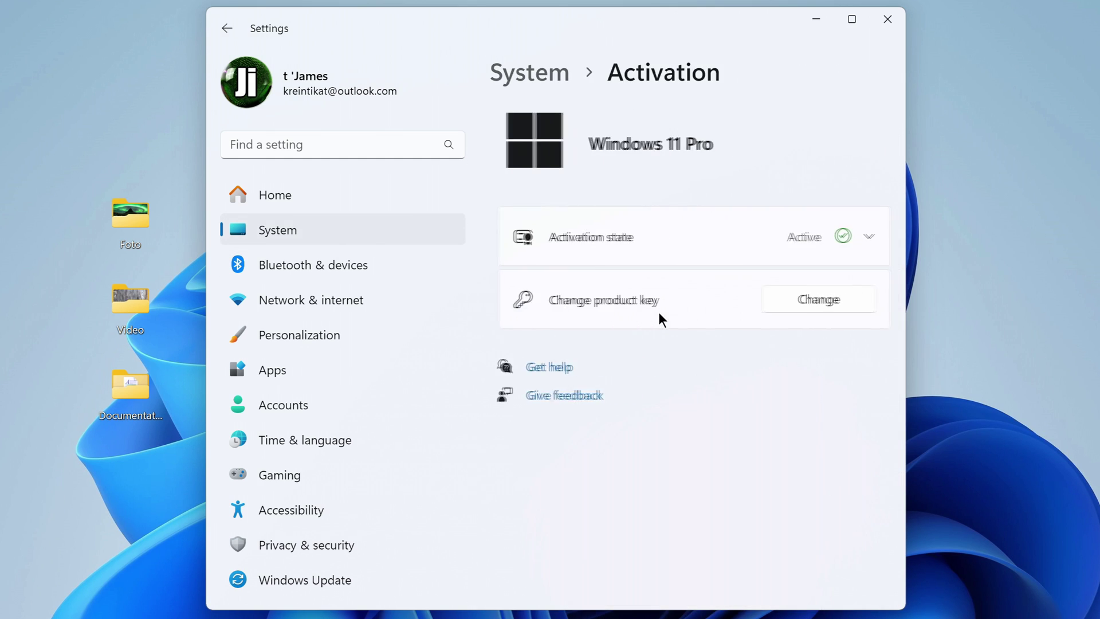
pyautogui.click(630, 252)
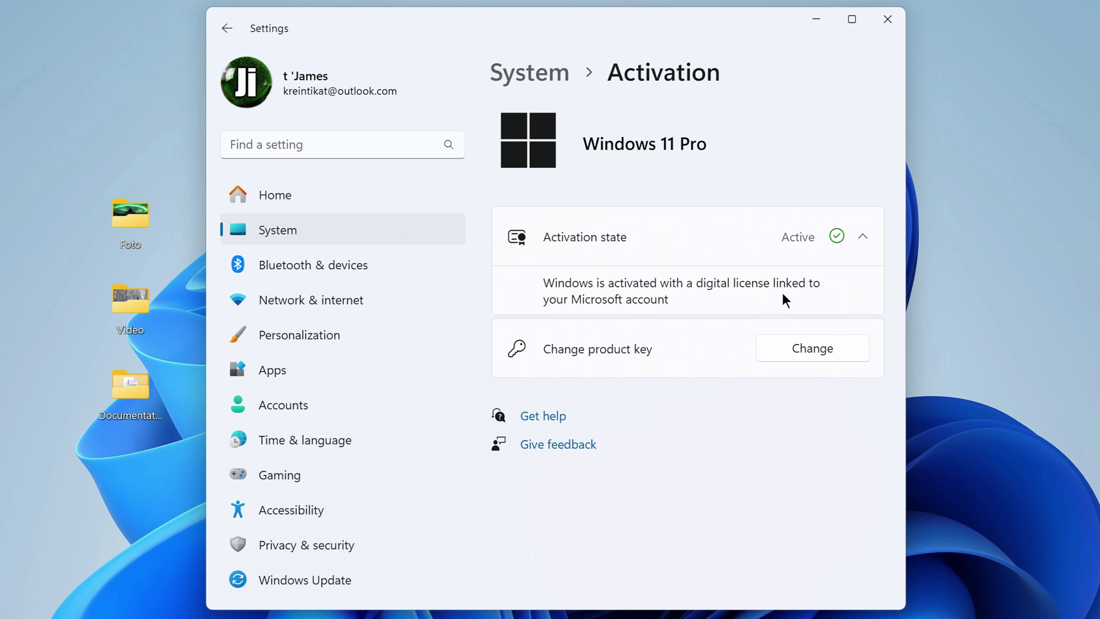
# Close Settings, select then deselect the Foto, Video and Documentation folders, and open the Start menu.
pyautogui.click(887, 21)
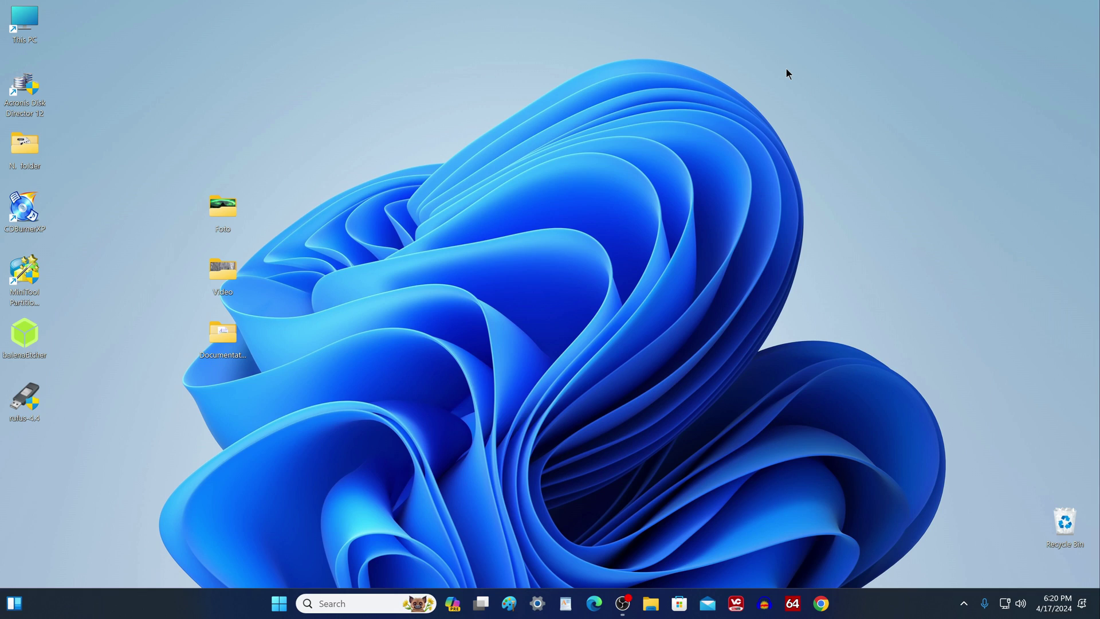
pyautogui.moveTo(255, 173); pyautogui.dragTo(200, 368)
pyautogui.click(212, 400)
pyautogui.click(281, 604)
pyautogui.click(394, 280)
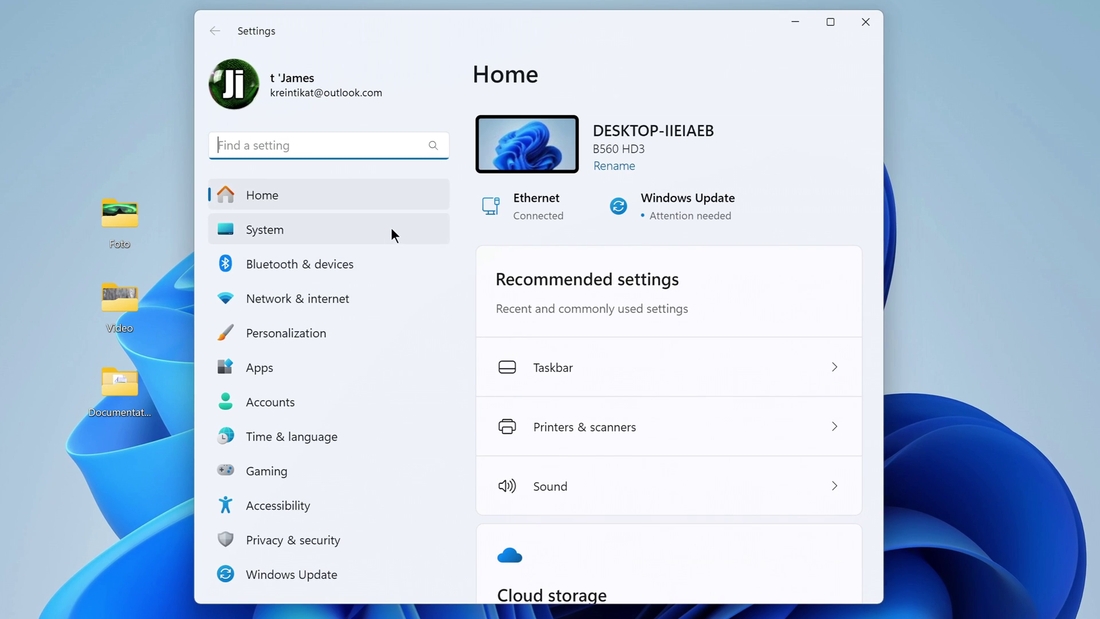
pyautogui.click(428, 219)
pyautogui.scroll(-8, 751, 369)
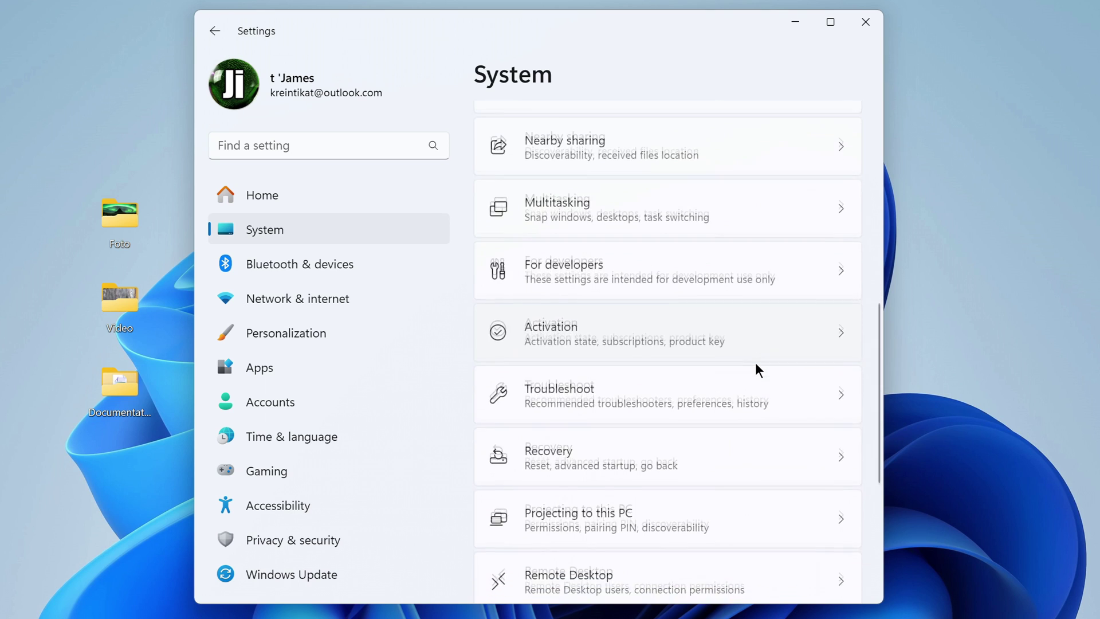
pyautogui.scroll(-3, 755, 369)
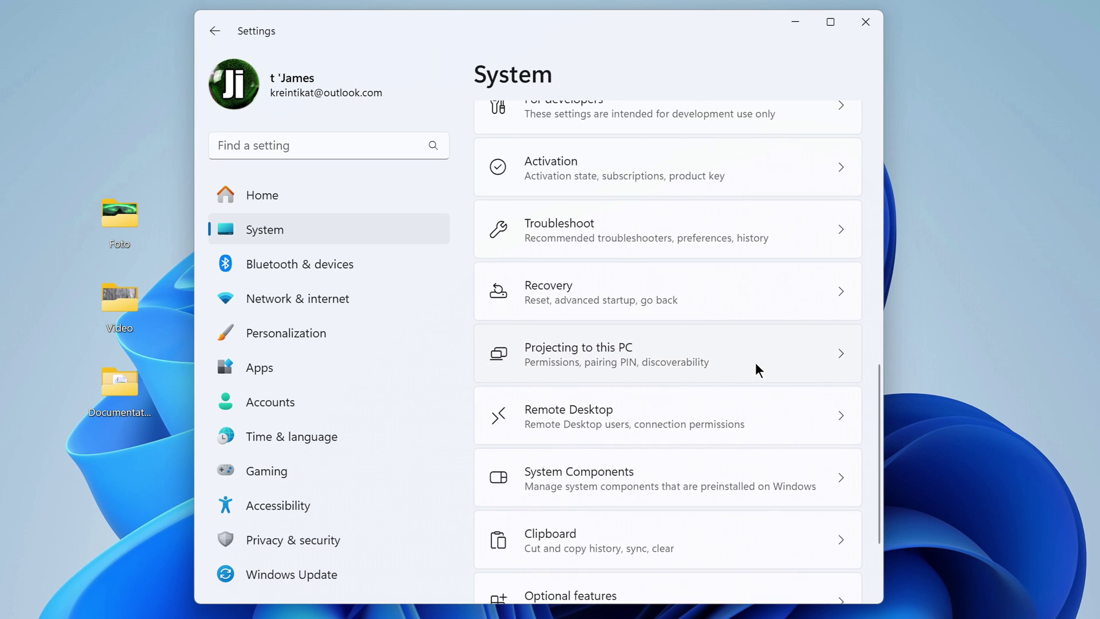
pyautogui.click(614, 278)
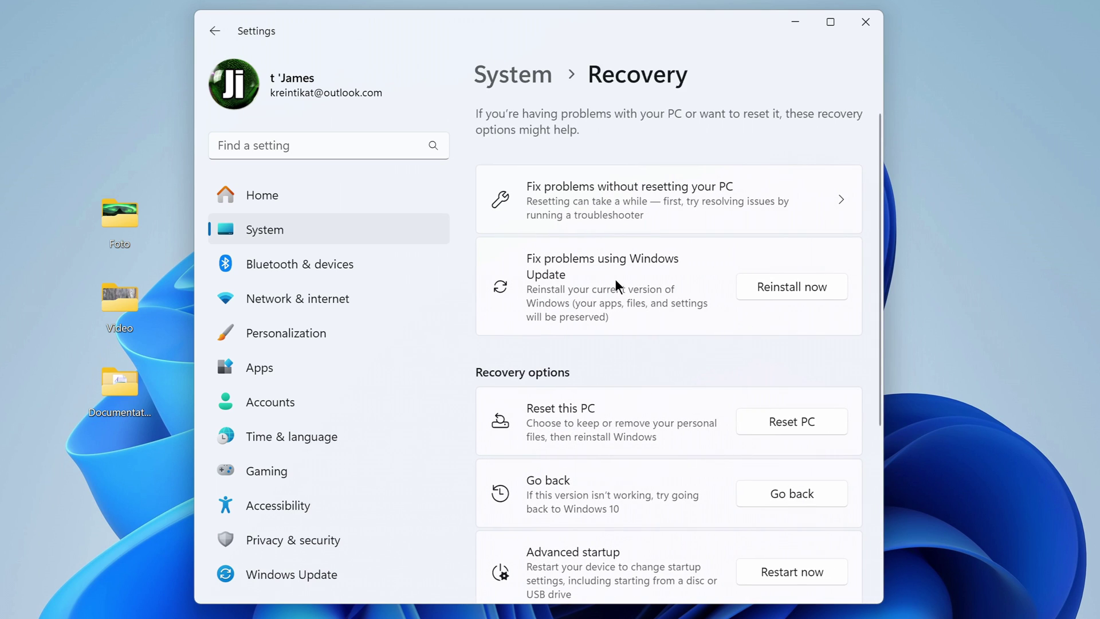
pyautogui.scroll(-5, 615, 280)
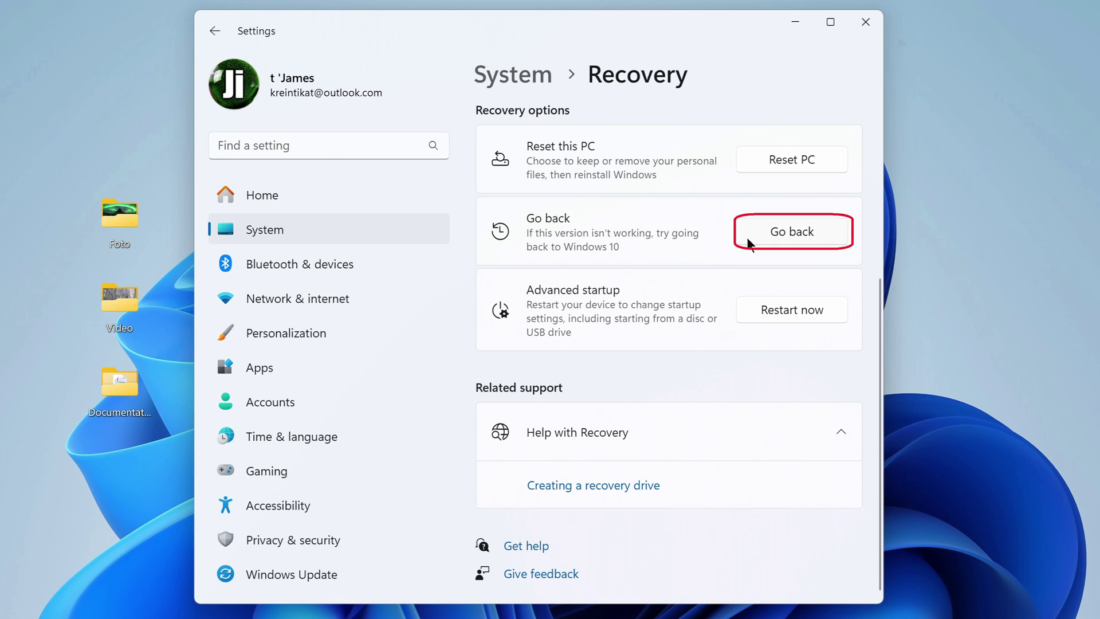
pyautogui.click(865, 22)
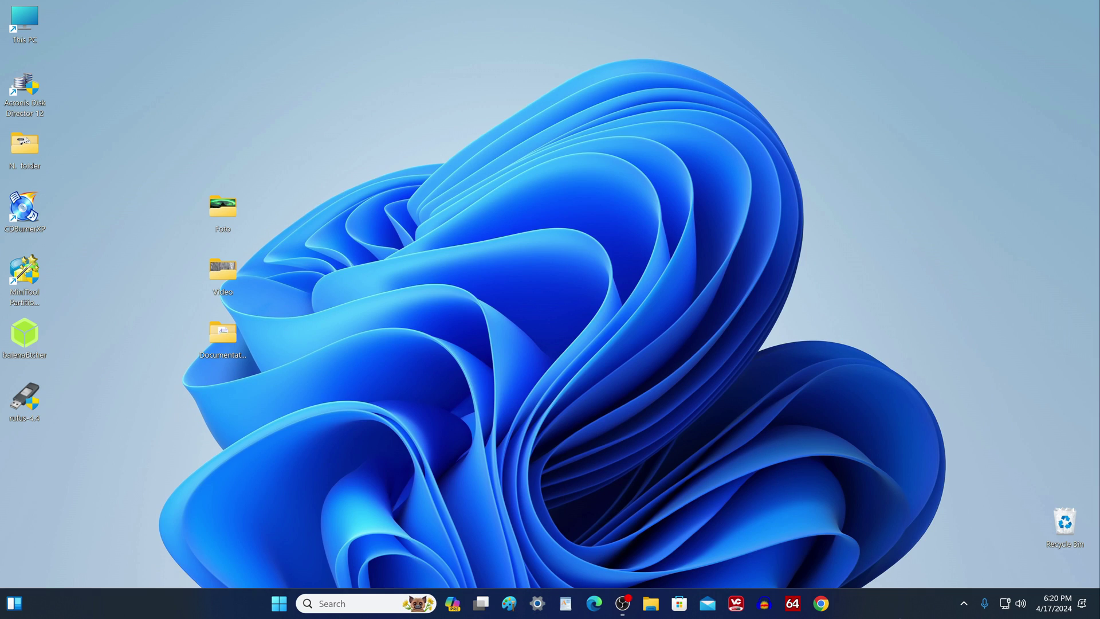